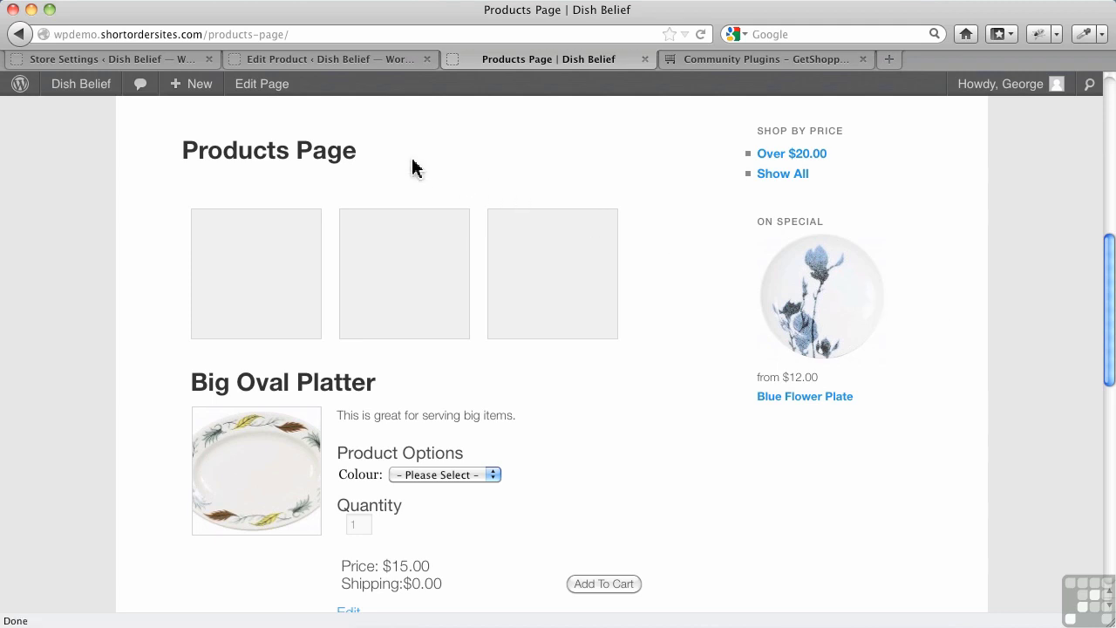
Step: Switch to the store's WordPress admin and open the page for adding new plugins
click(323, 60)
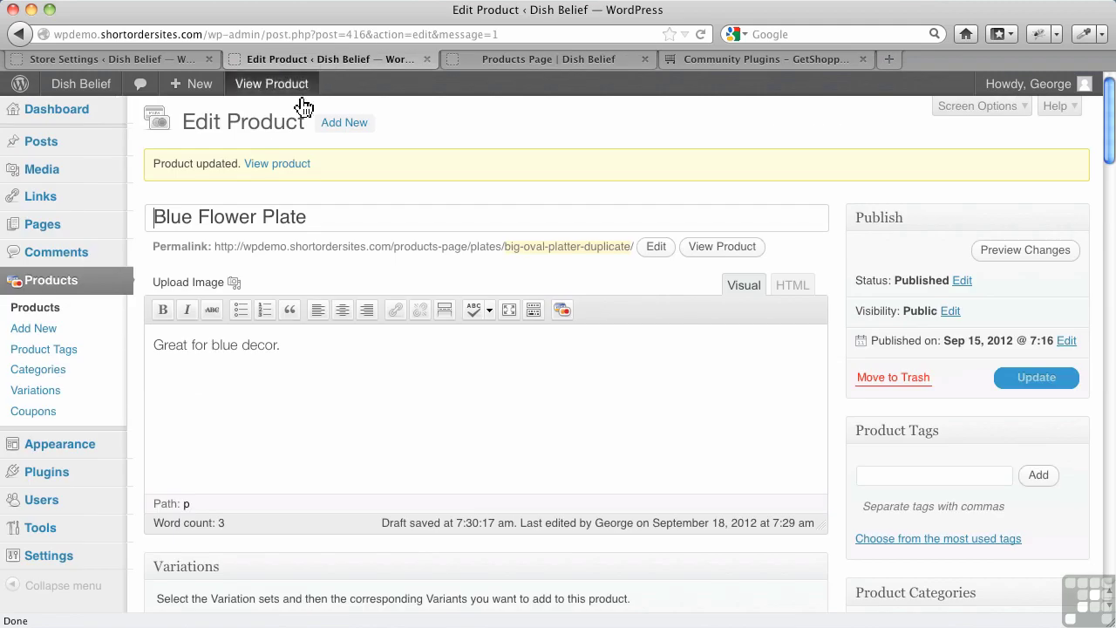
mouse_move(82, 485)
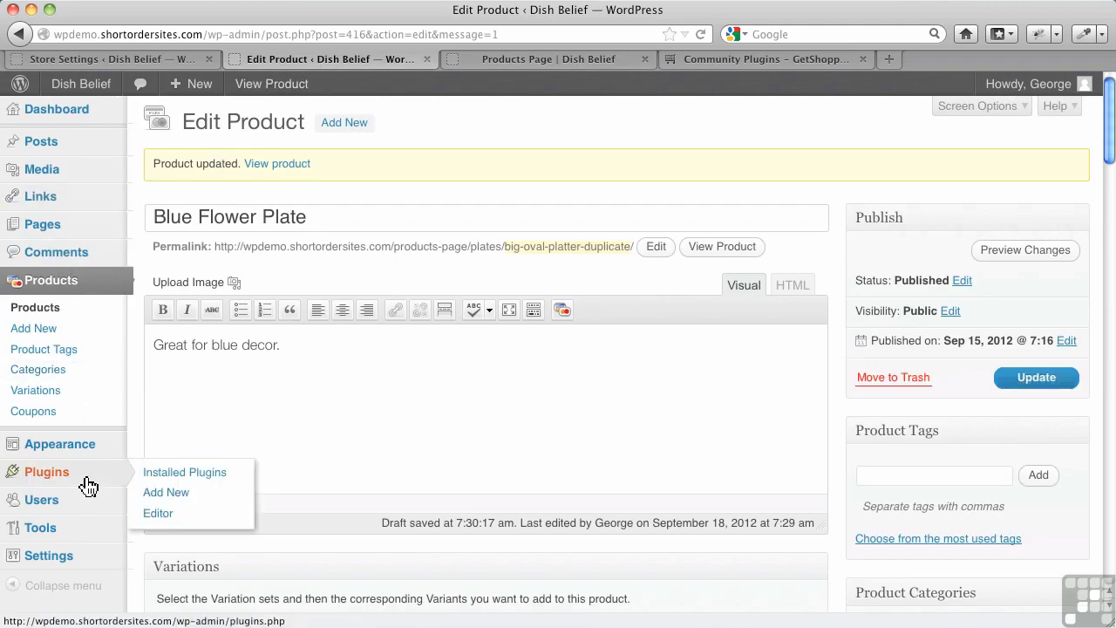
click(166, 493)
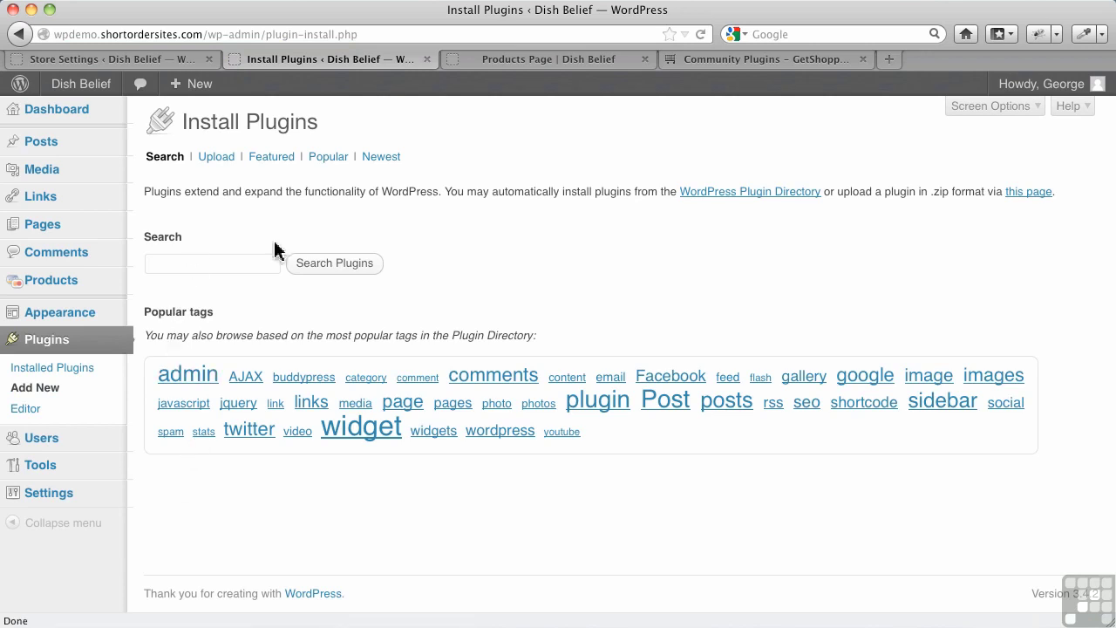
Step: Look through the Administration and Shipping plugins on GetShopped.org's Community Plugins page
click(723, 61)
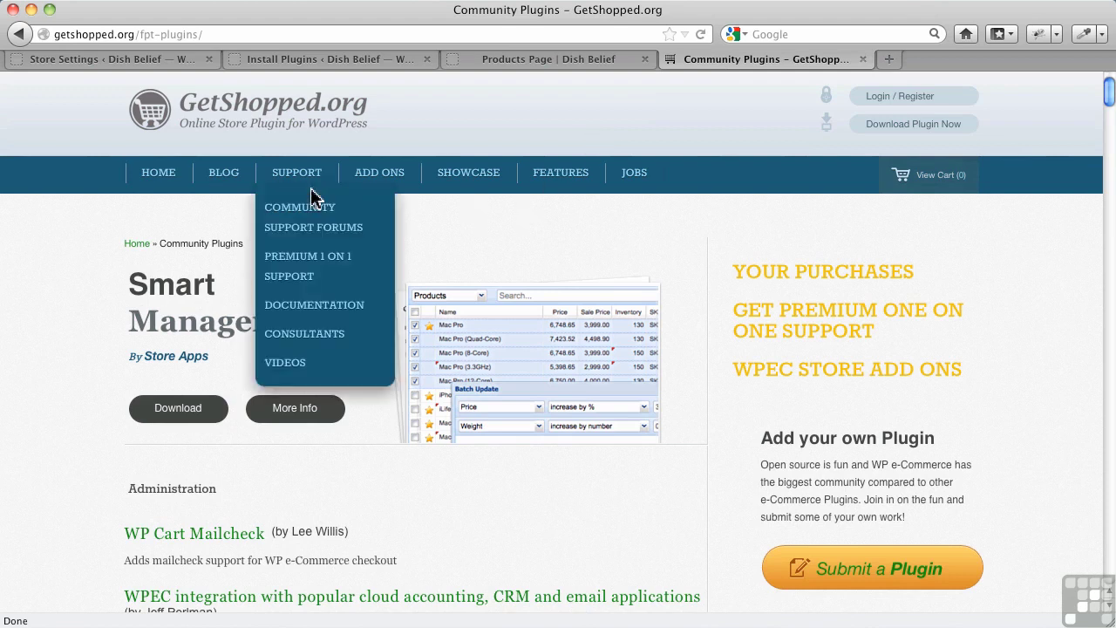
mouse_move(366, 192)
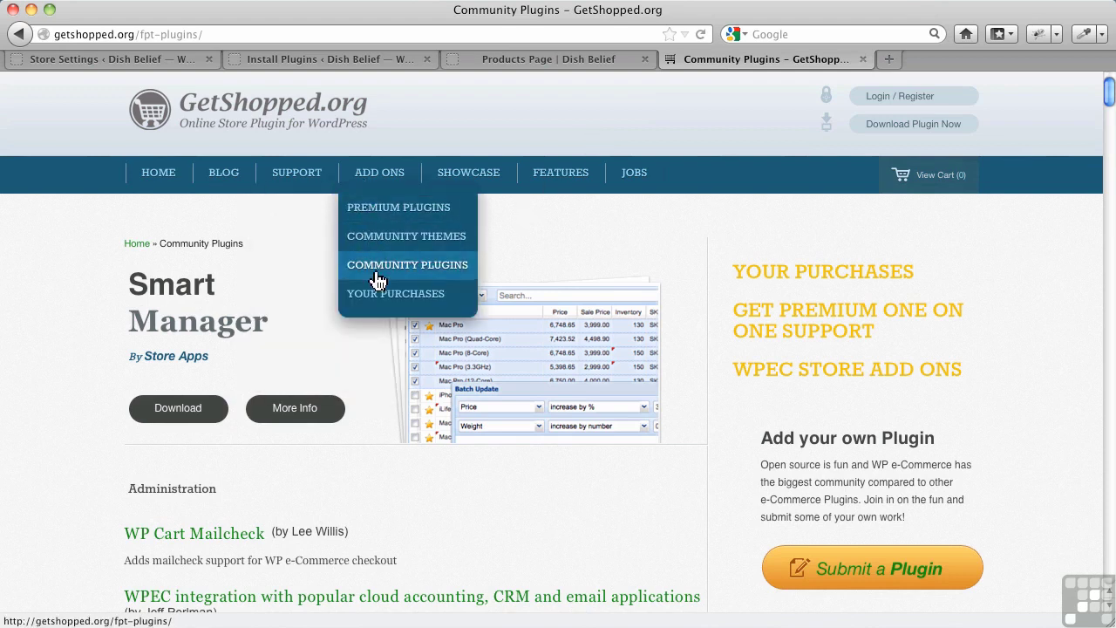
scroll(68, 289, down, 8)
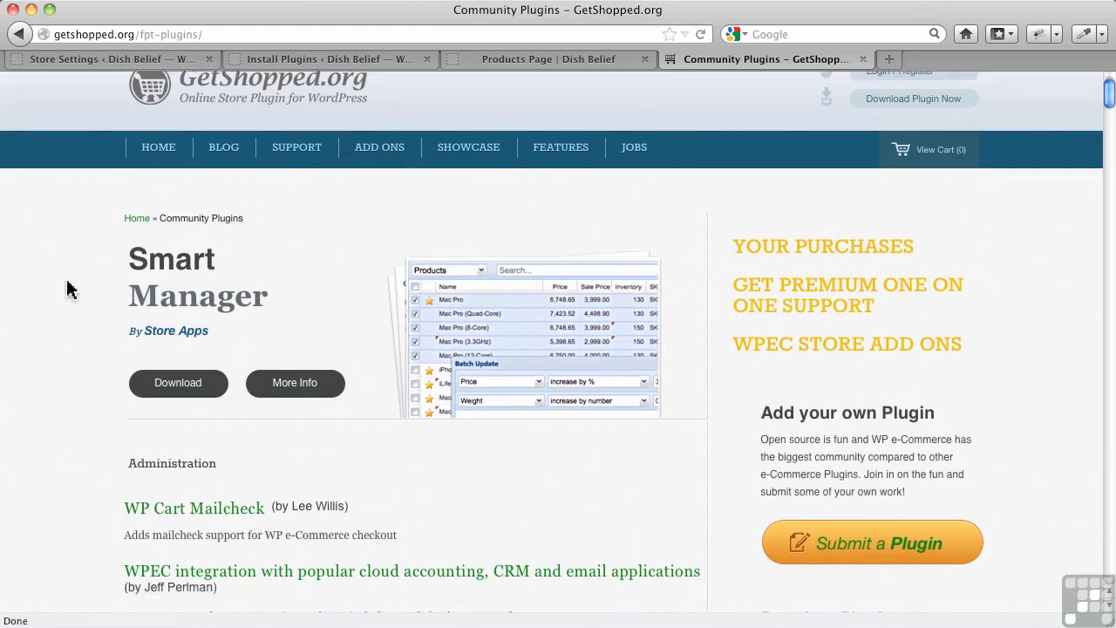
scroll(68, 290, down, 12)
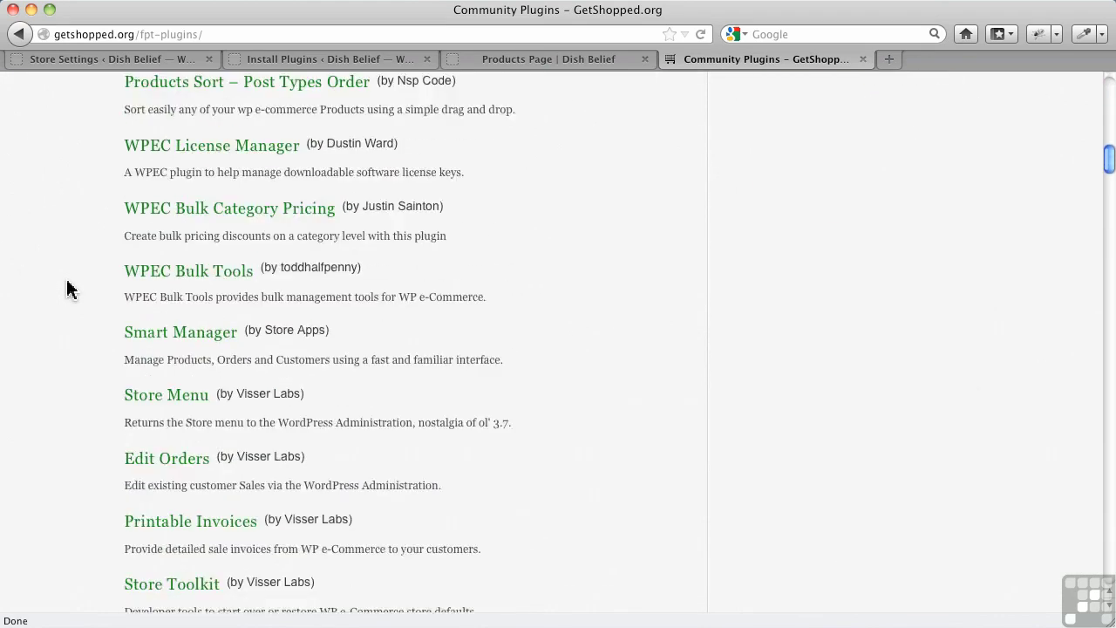
scroll(70, 289, down, 3)
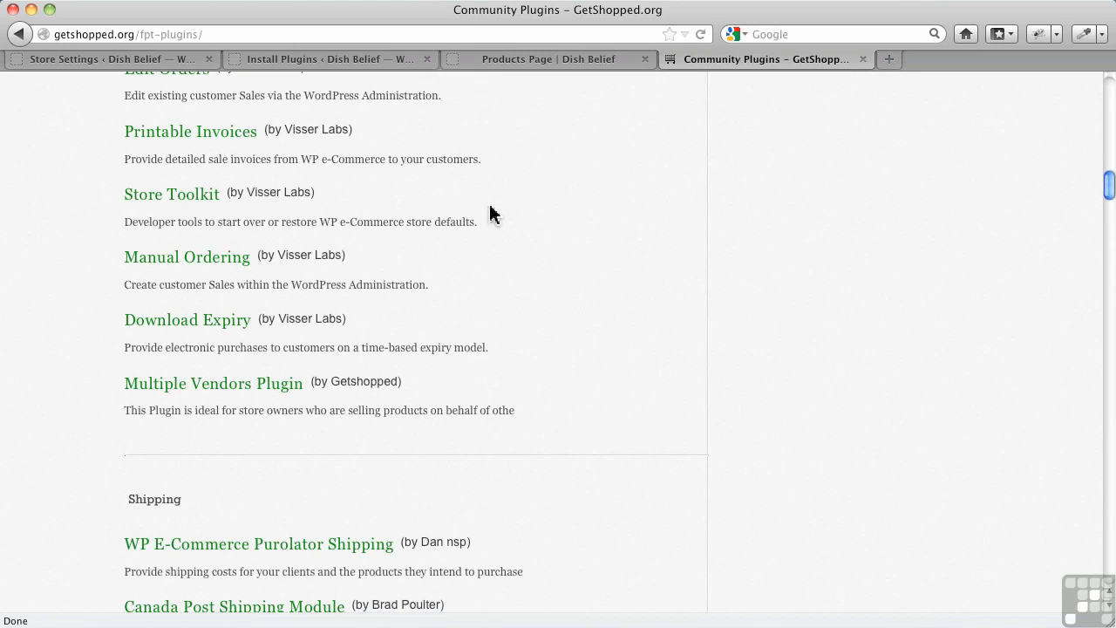
Step: Return to the WordPress Install Plugins page and search the plugin directory for "wp e-commerce"
click(323, 59)
click(258, 267)
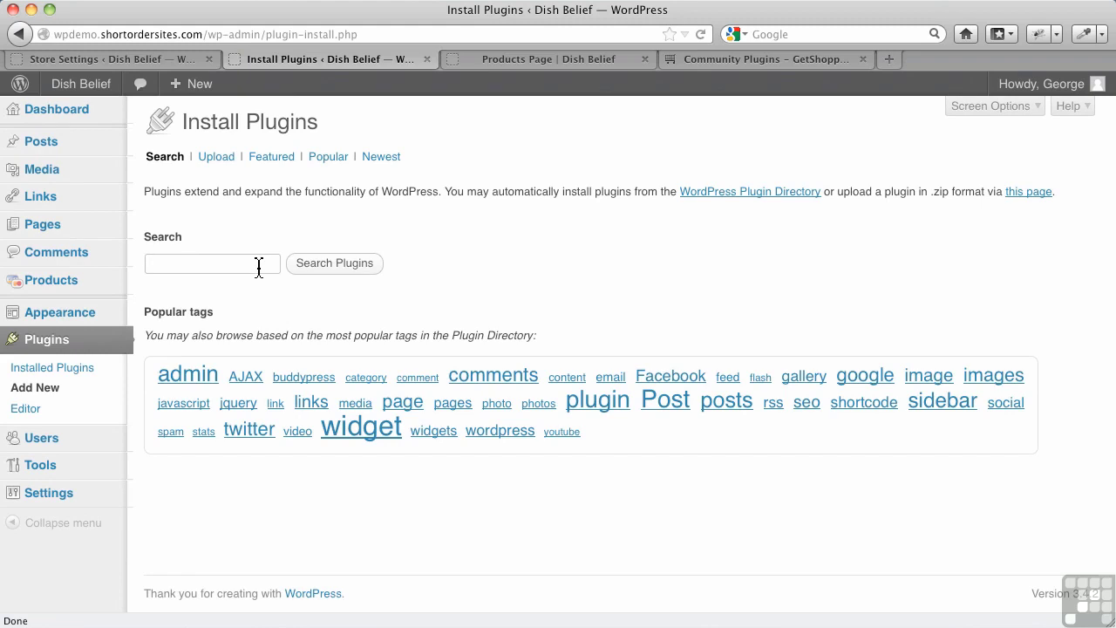
text(wp)
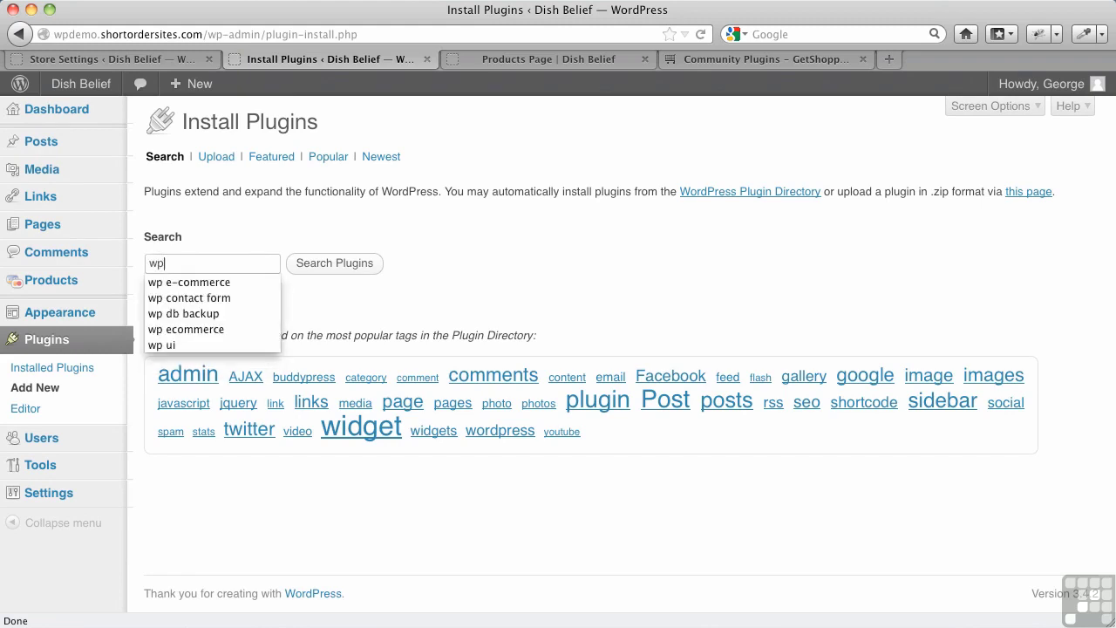
click(220, 284)
click(311, 272)
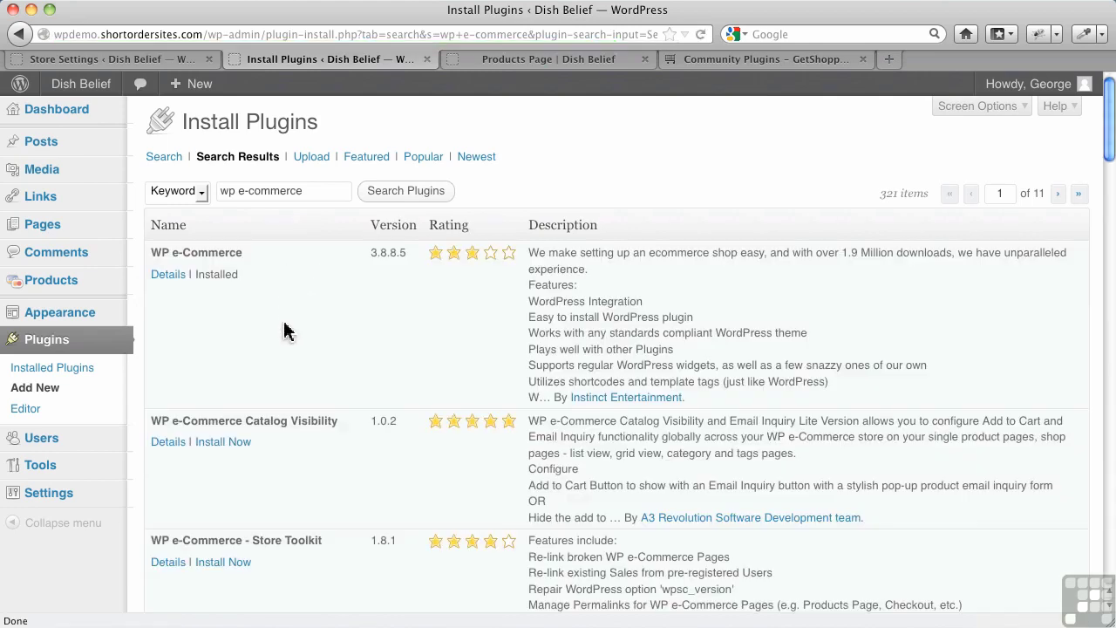
Step: Examine the names, ratings and descriptions of the WP e-Commerce extensions in the plugin search results
scroll(287, 332, down, 5)
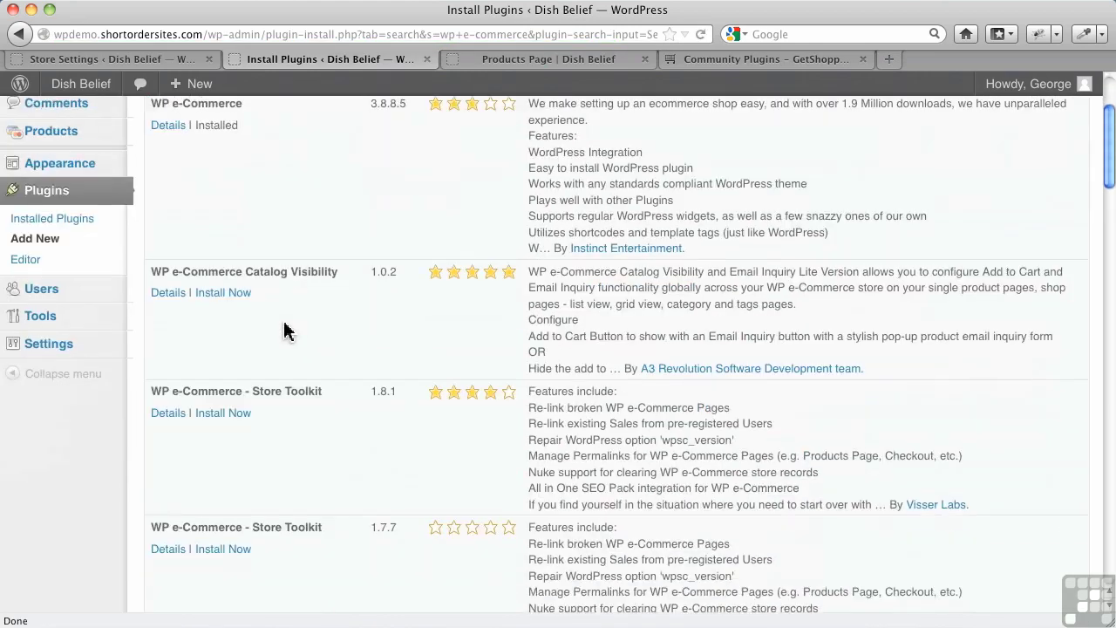
scroll(288, 332, down, 2)
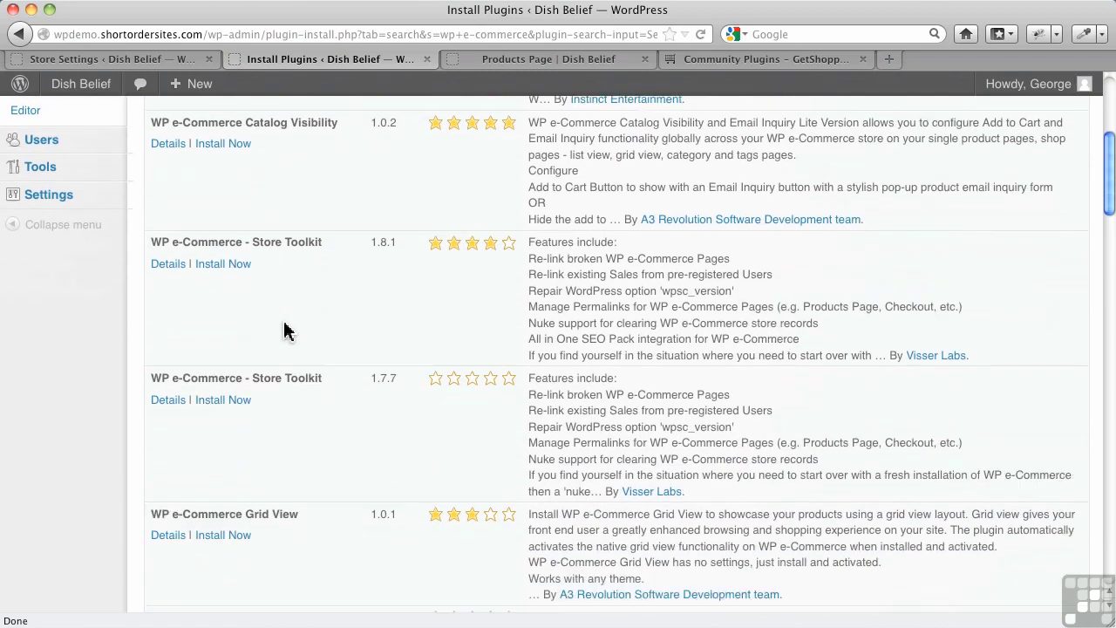
scroll(288, 331, down, 5)
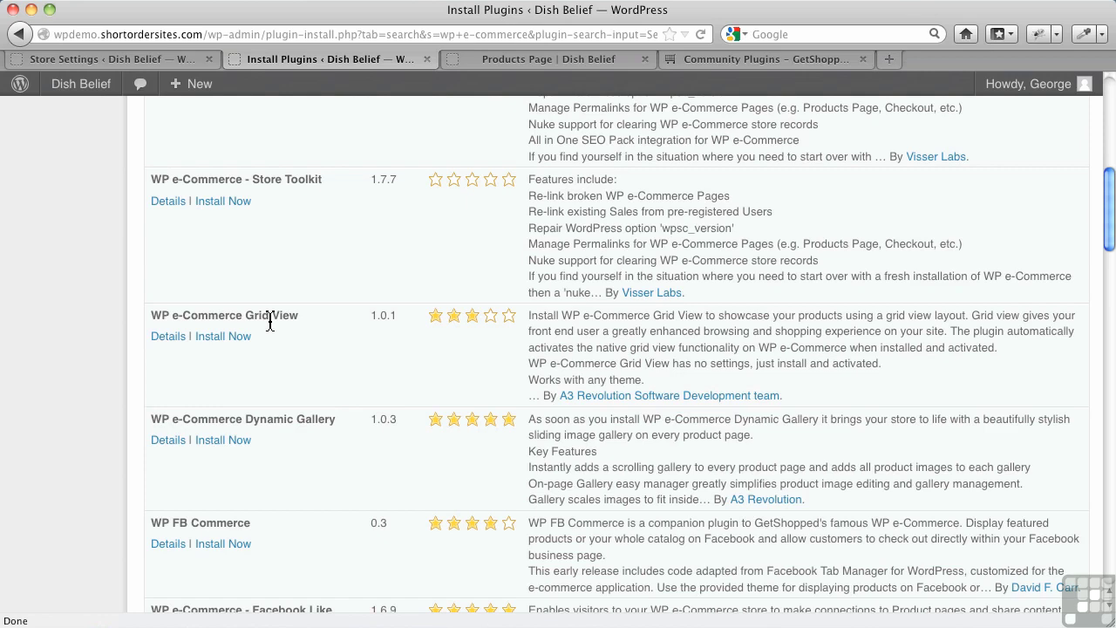
scroll(272, 323, down, 2)
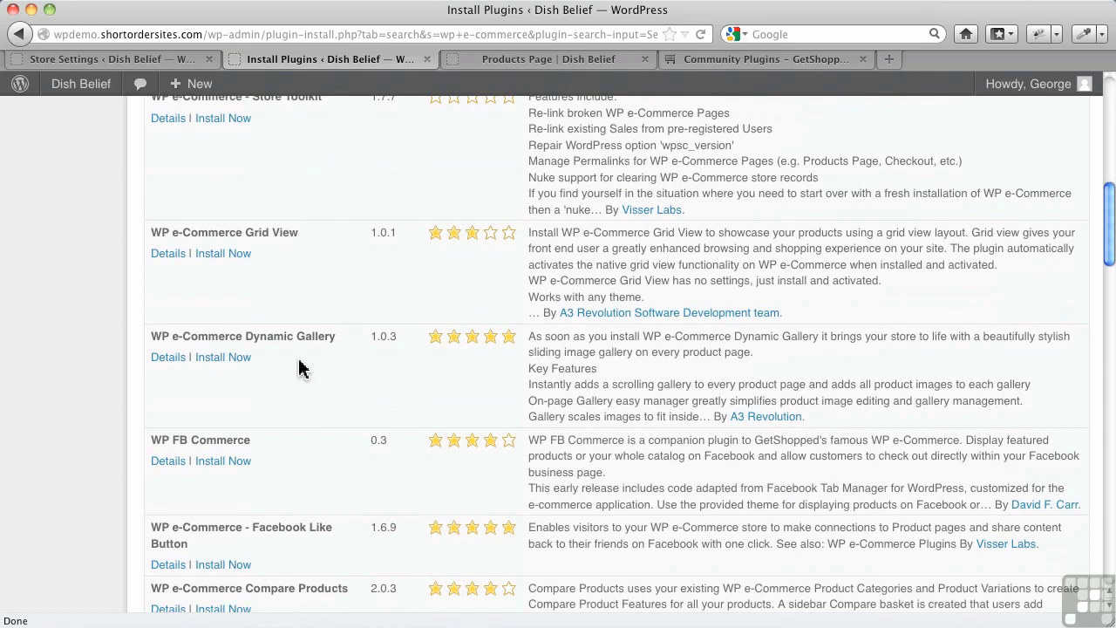
scroll(299, 369, down, 3)
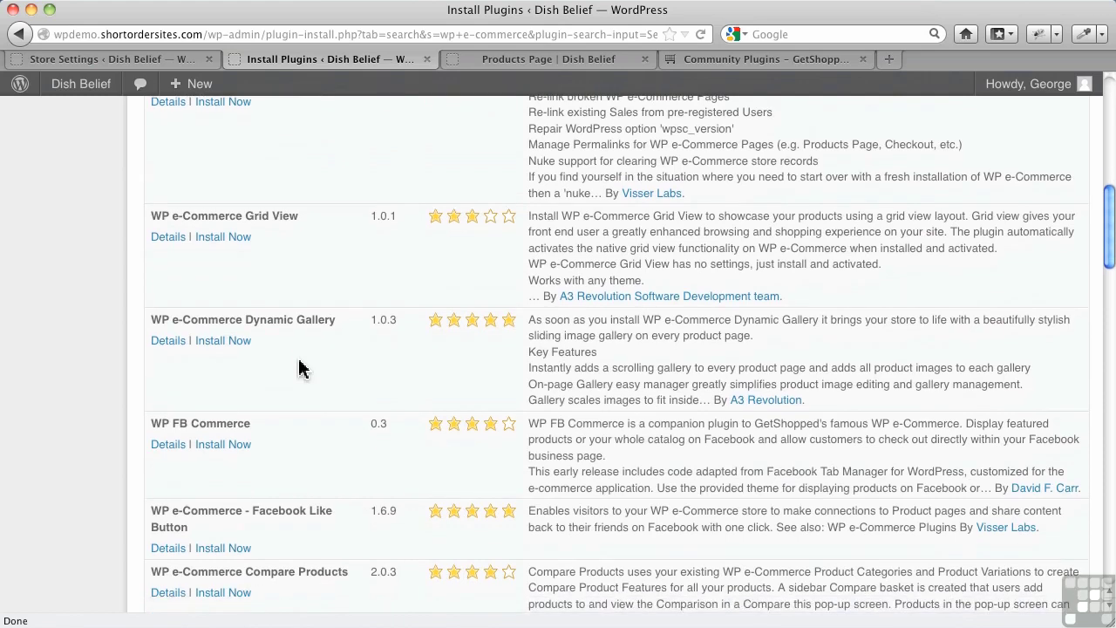
scroll(299, 369, down, 4)
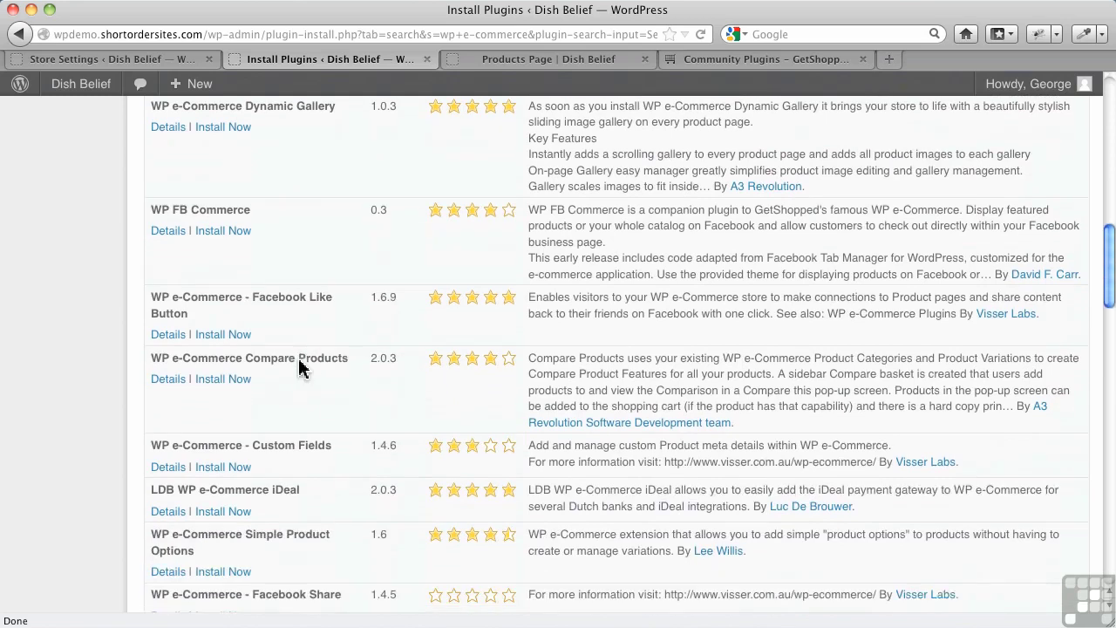
scroll(313, 329, down, 2)
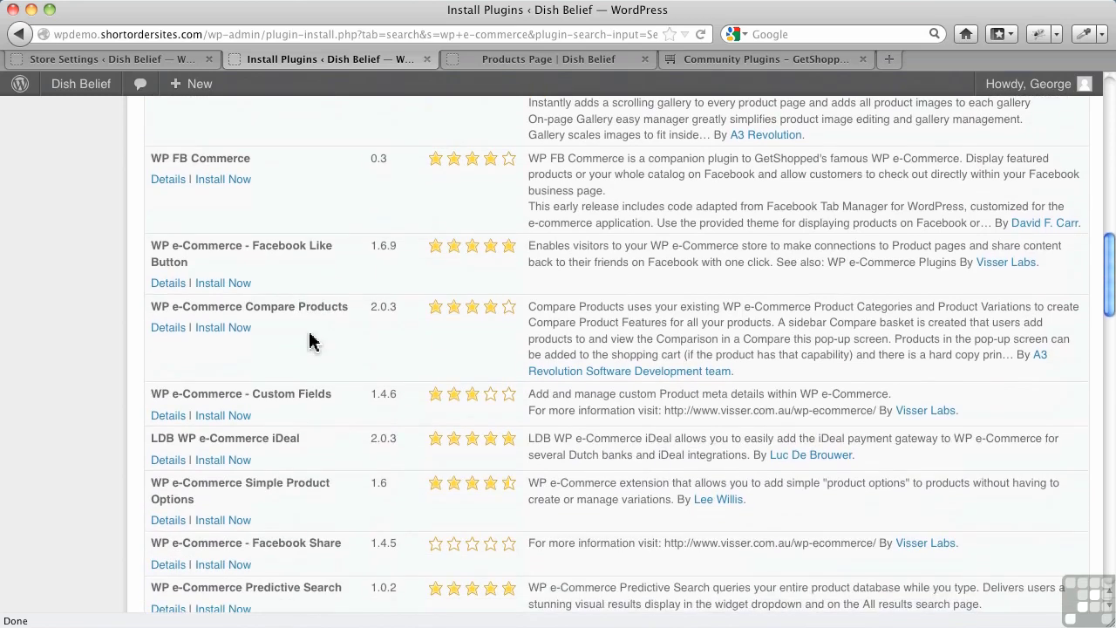
scroll(312, 341, down, 4)
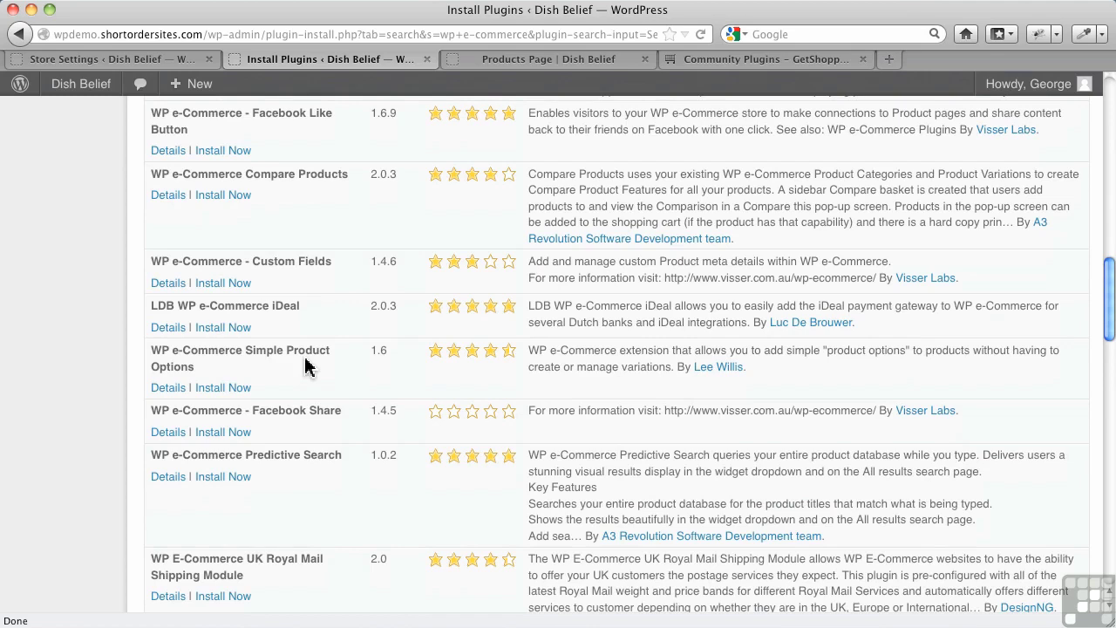
Step: Install and activate the WP e-Commerce Simple Product Options plugin
click(216, 391)
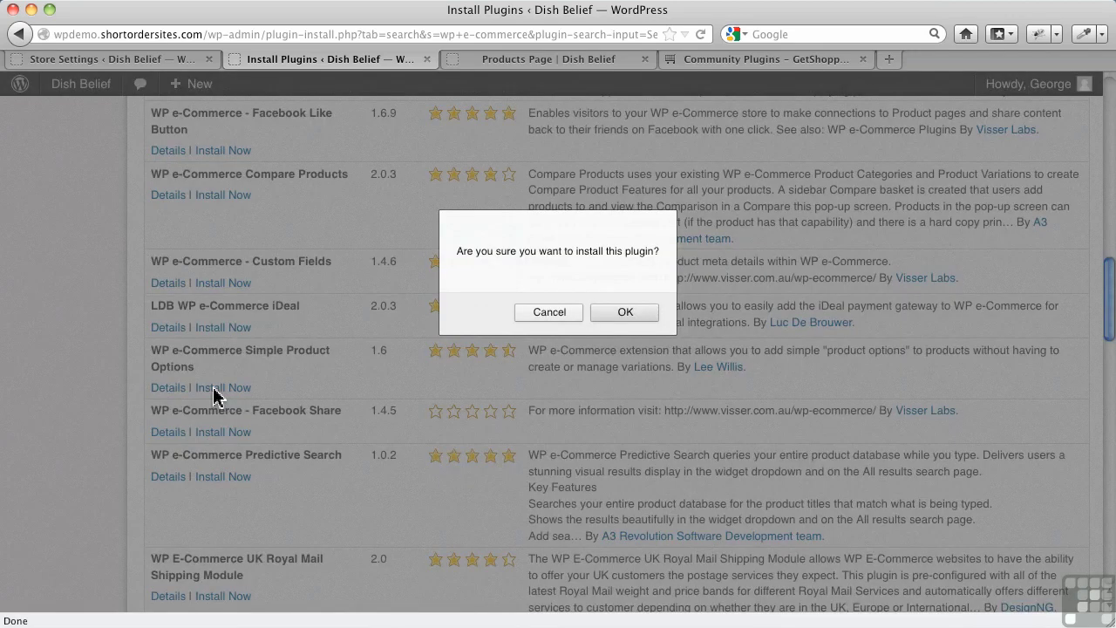
click(613, 316)
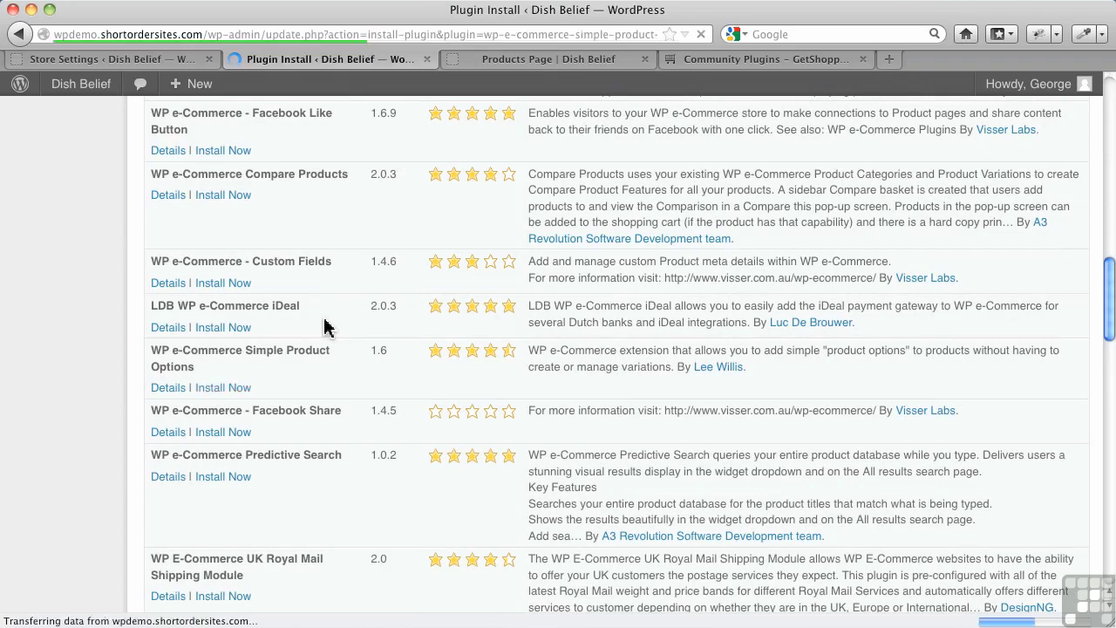
click(205, 277)
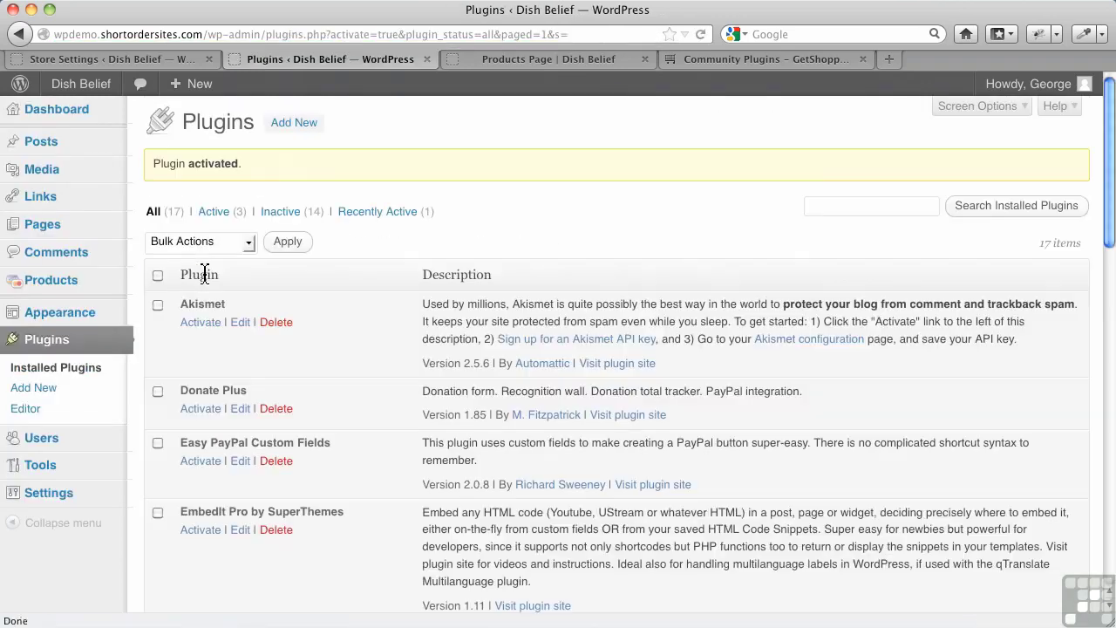
Step: Open the store's Product Options page and add a top-level product option named "Colour"
mouse_move(90, 291)
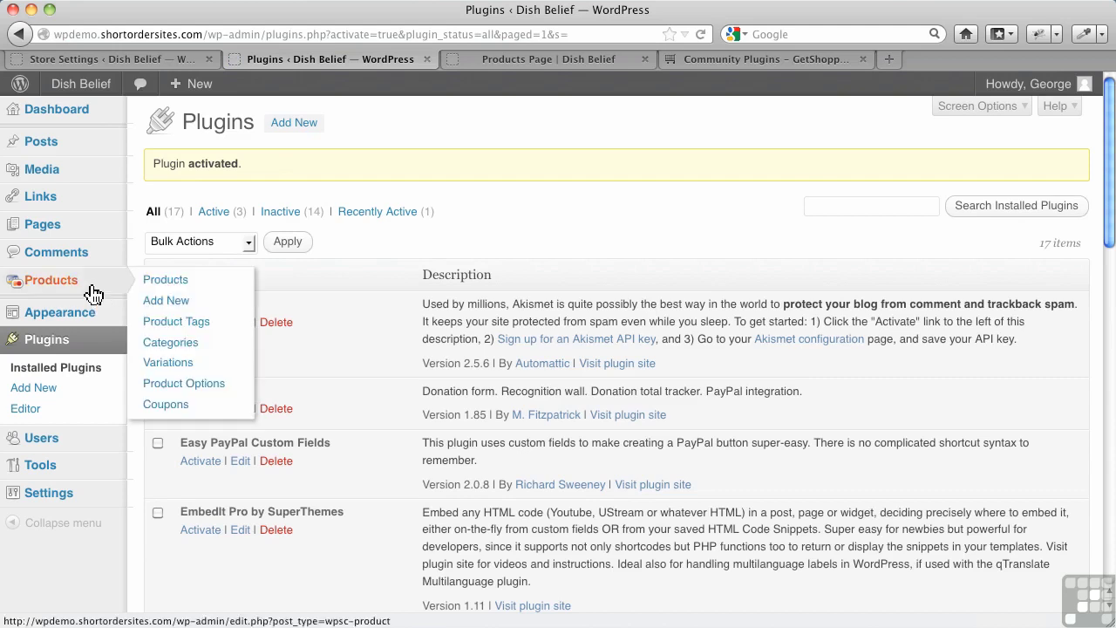
click(193, 391)
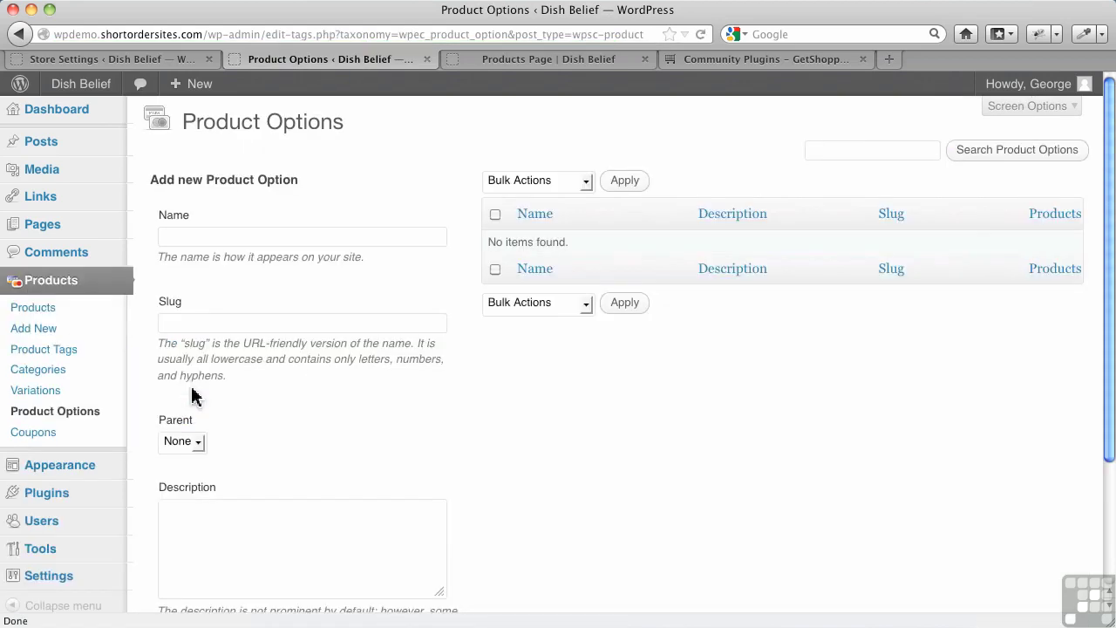
click(185, 236)
text(C)
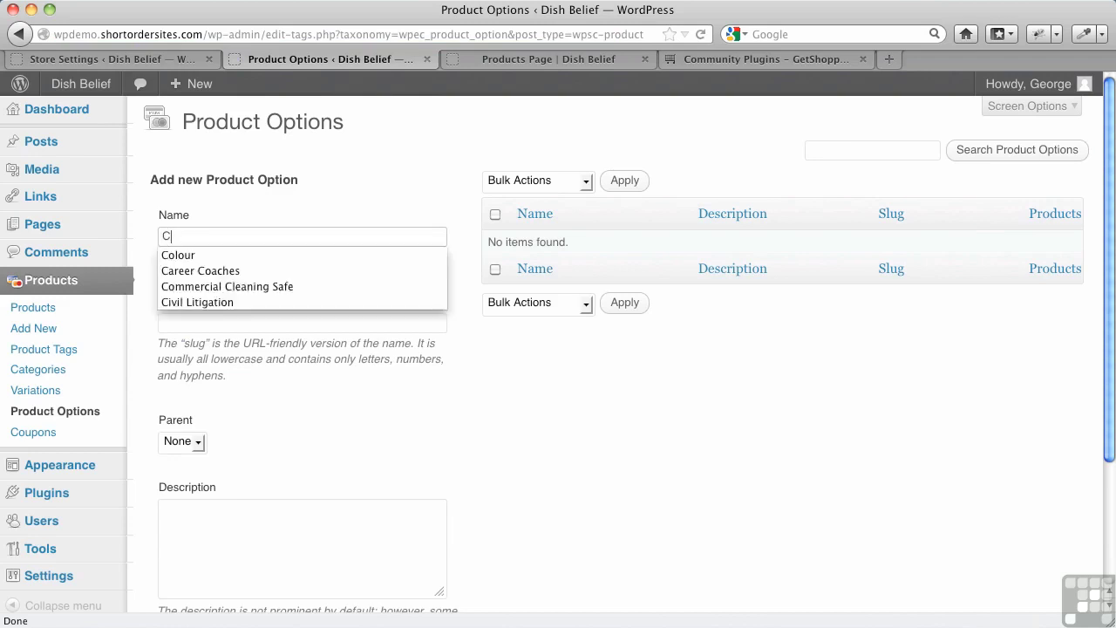
text(olour)
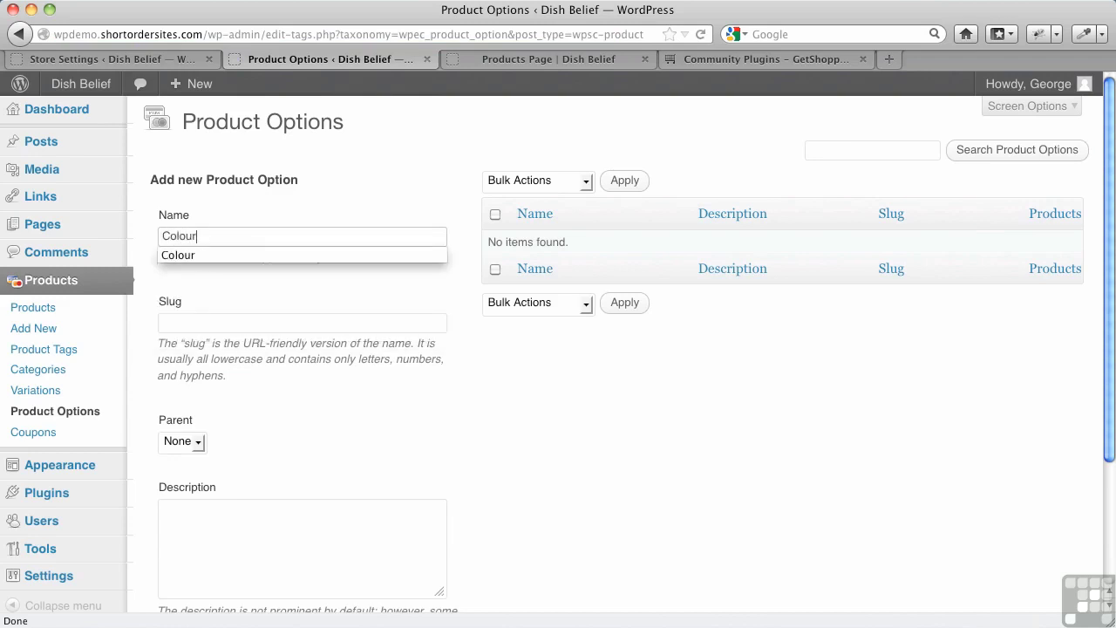
scroll(293, 366, down, 3)
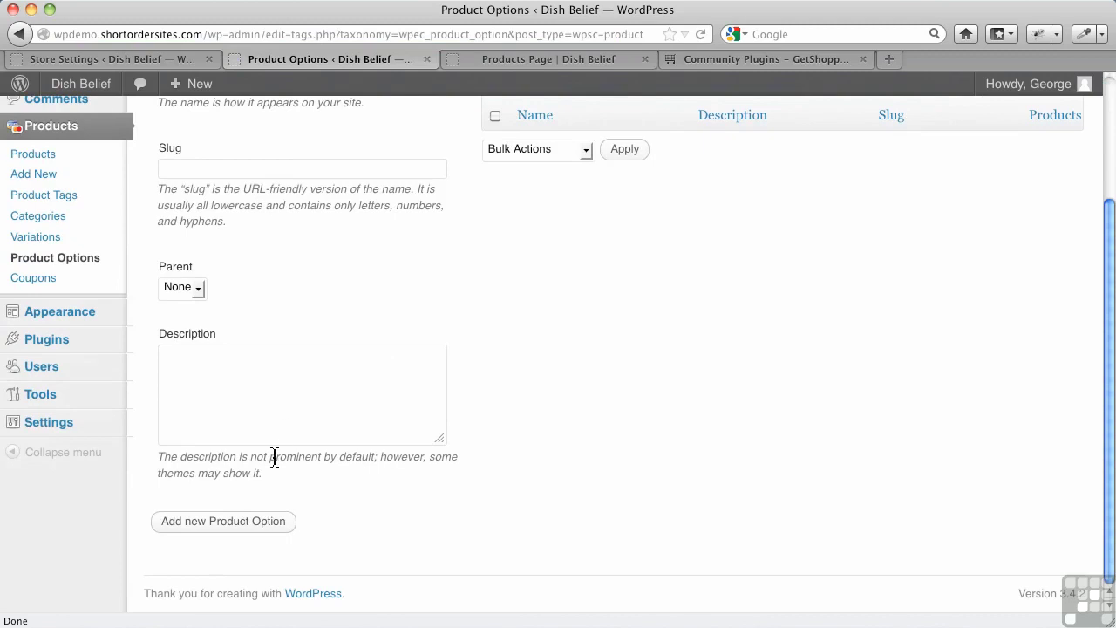
click(234, 523)
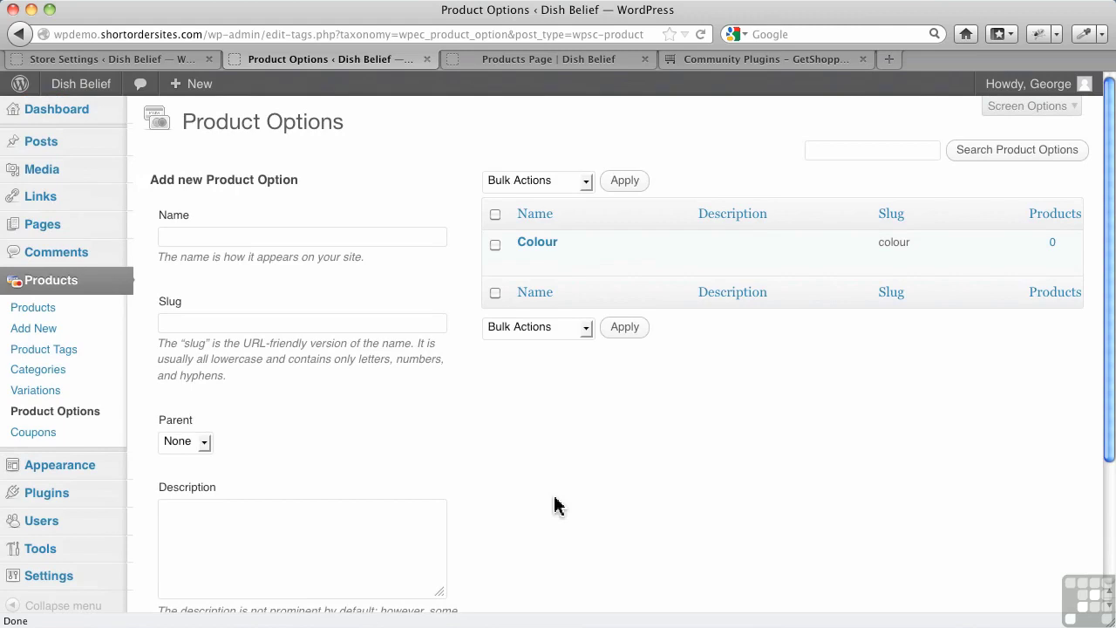
Step: Add a product option named "Red" with Colour as its parent
click(218, 238)
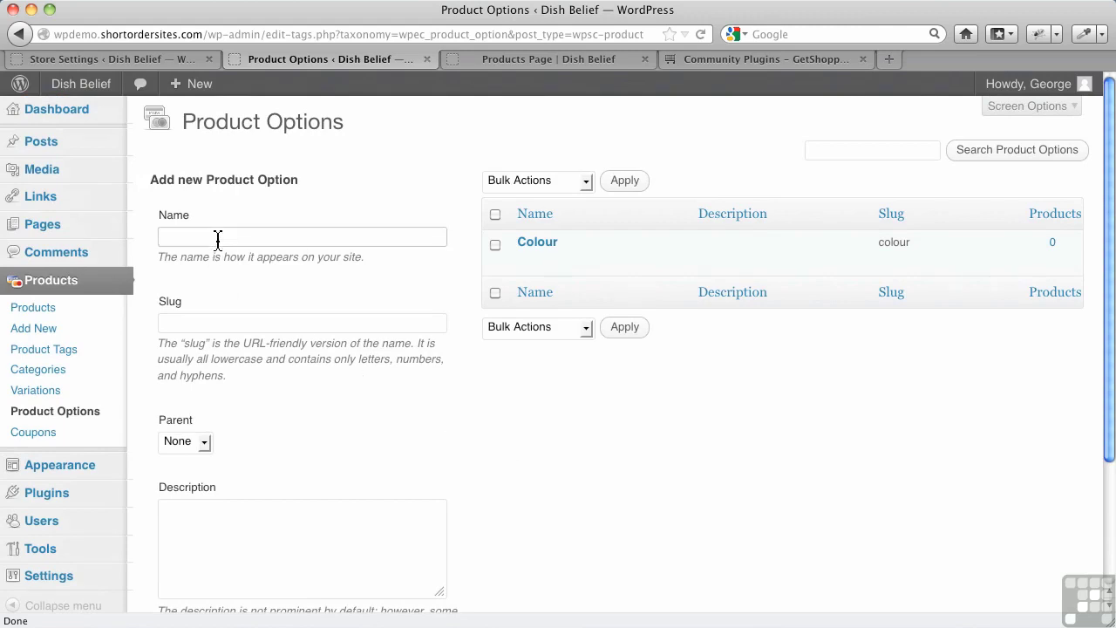
text(Red)
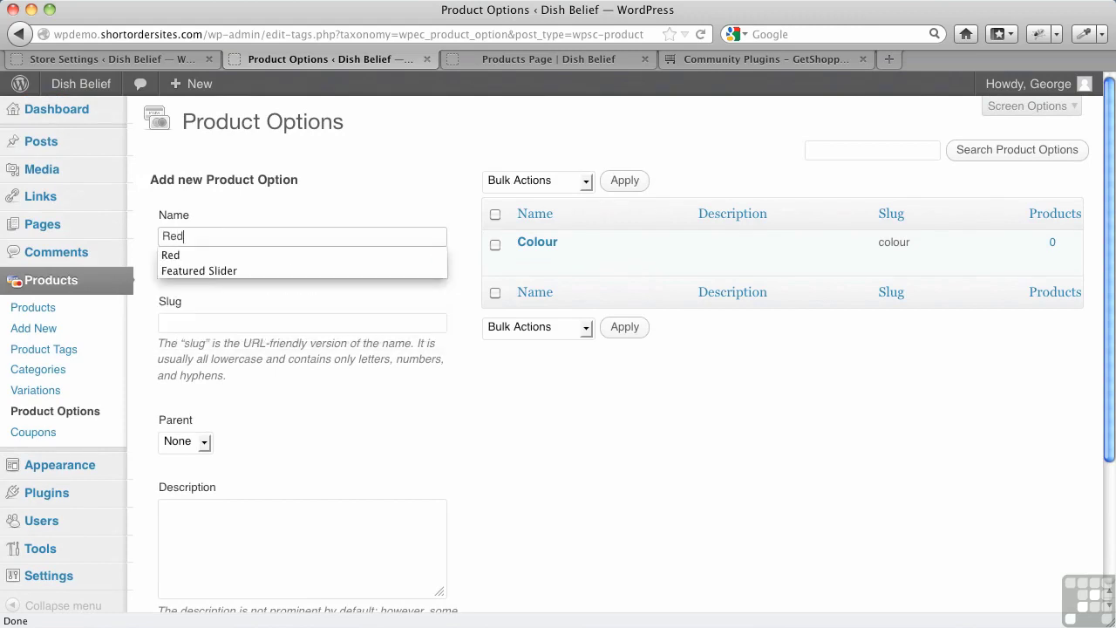
click(204, 258)
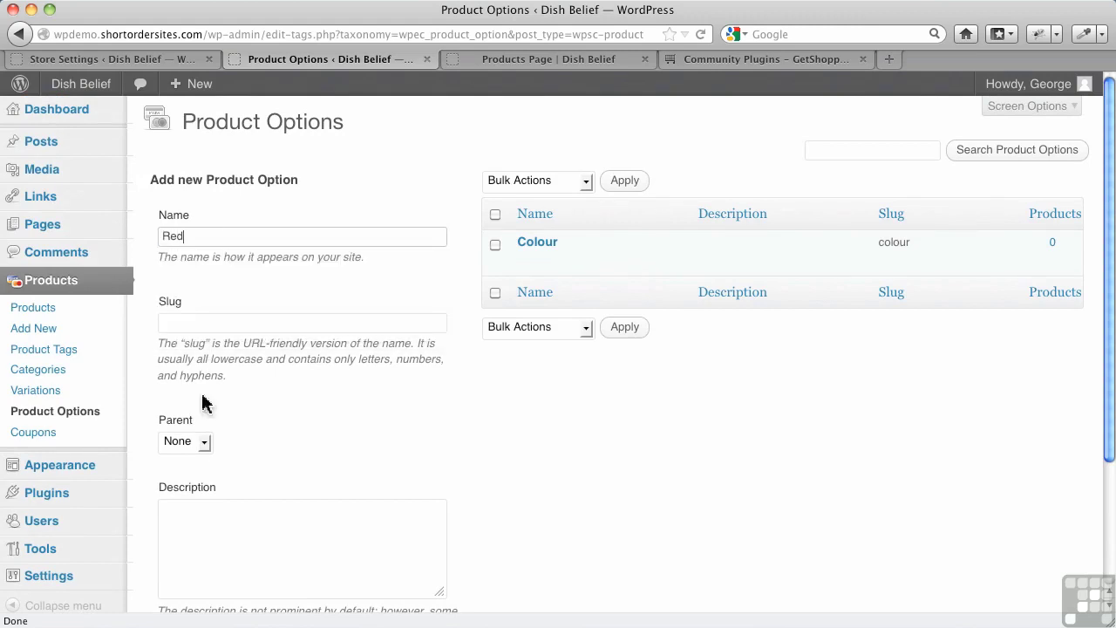
click(200, 443)
click(200, 480)
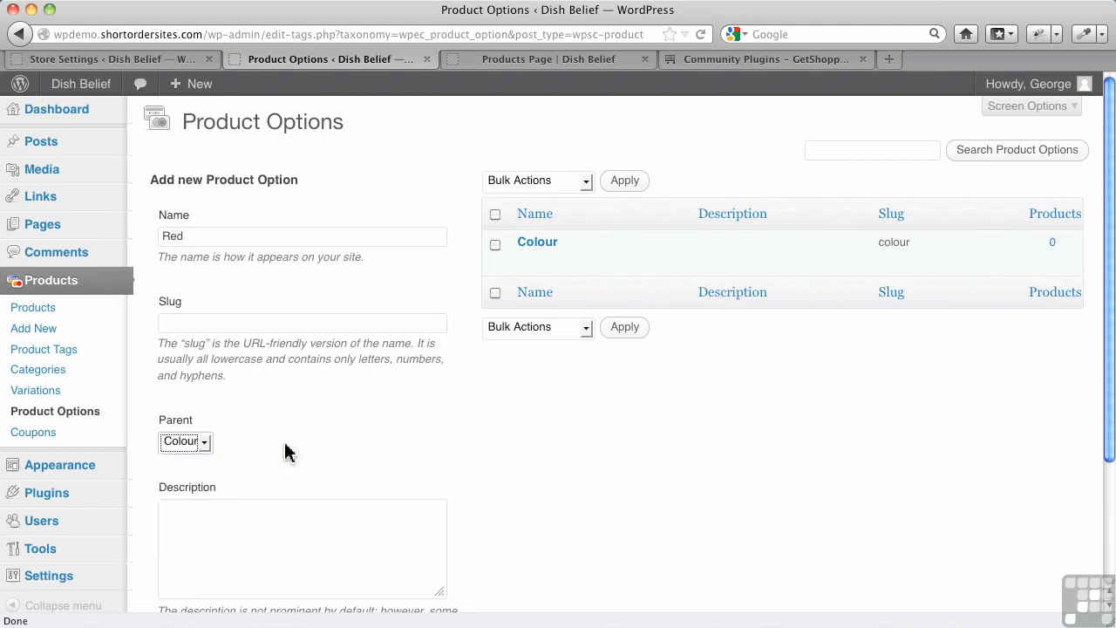
scroll(262, 454, down, 3)
click(206, 534)
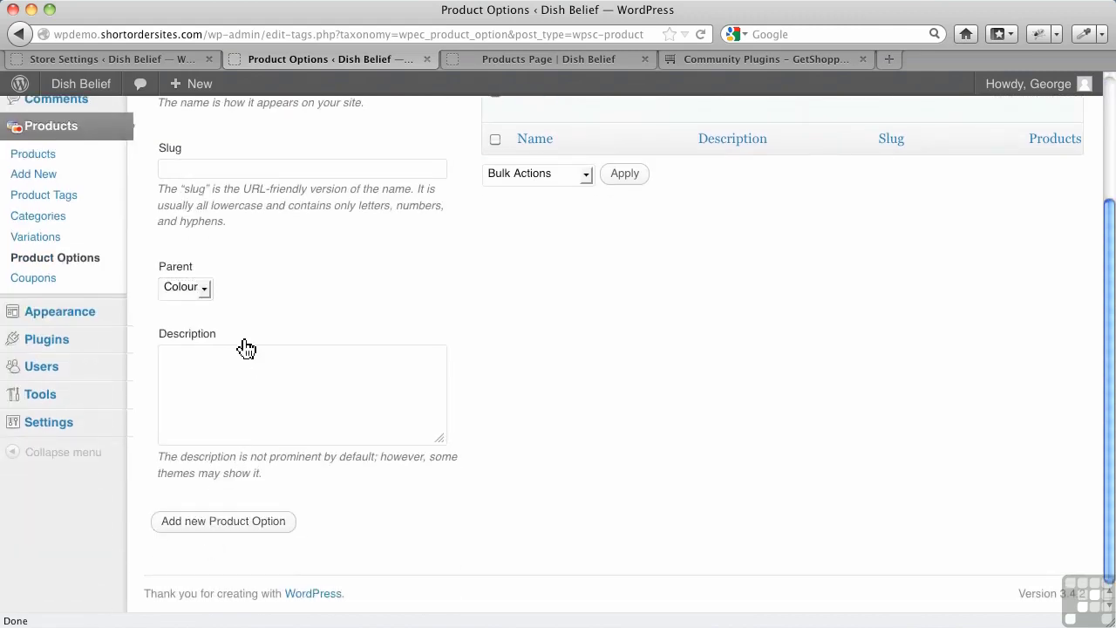
Step: Add a product option named "Blue" with Colour as its parent
scroll(231, 331, up, 3)
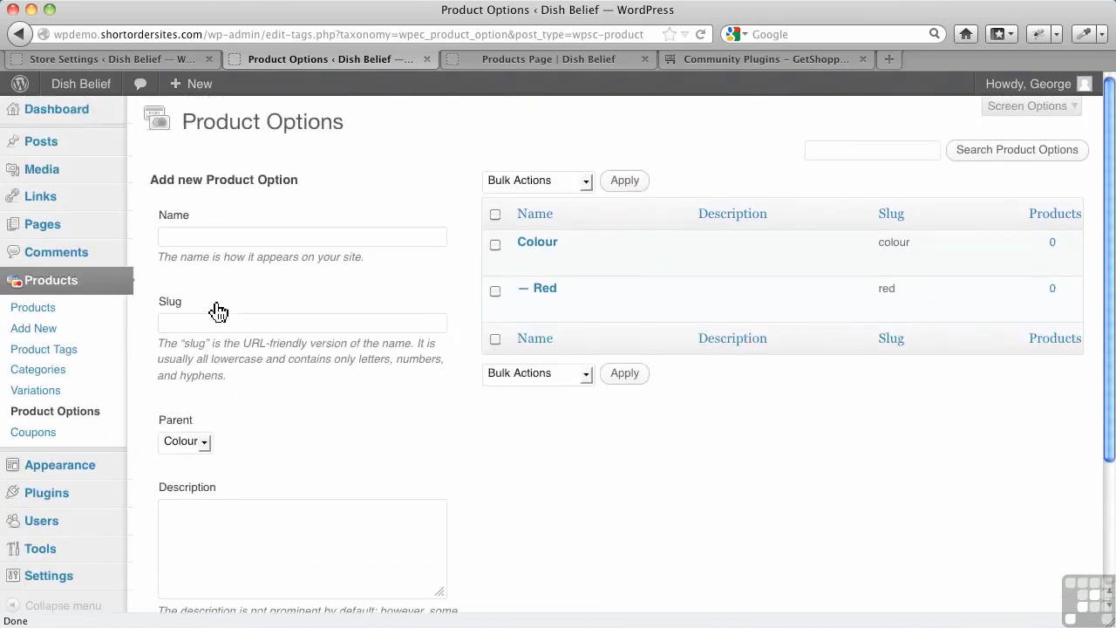
click(190, 241)
text(b)
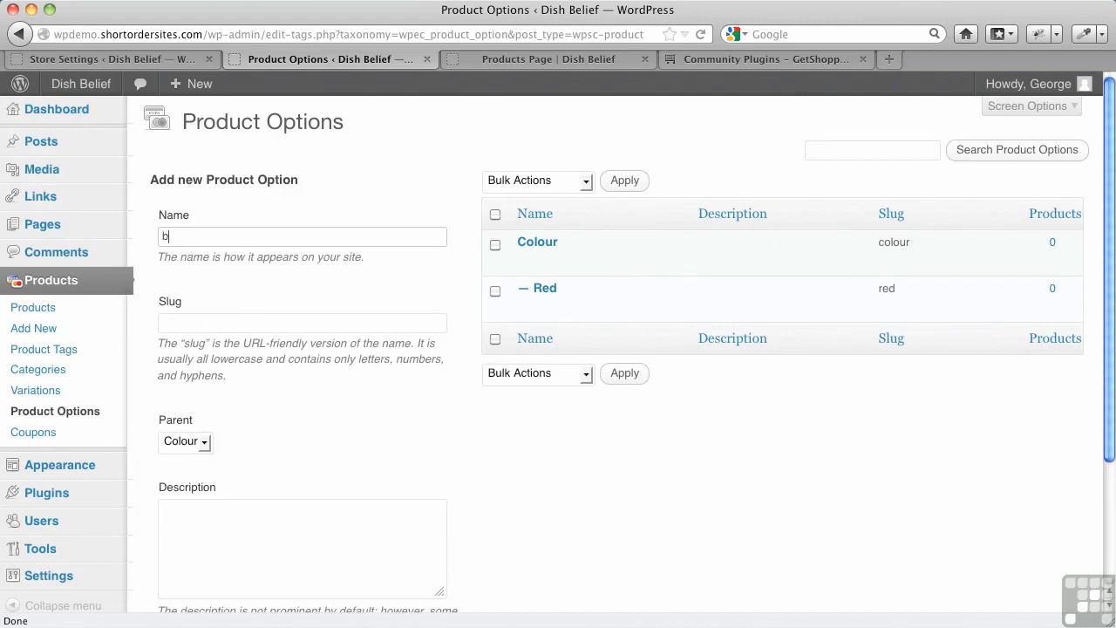
click(185, 252)
scroll(212, 442, down, 4)
click(220, 528)
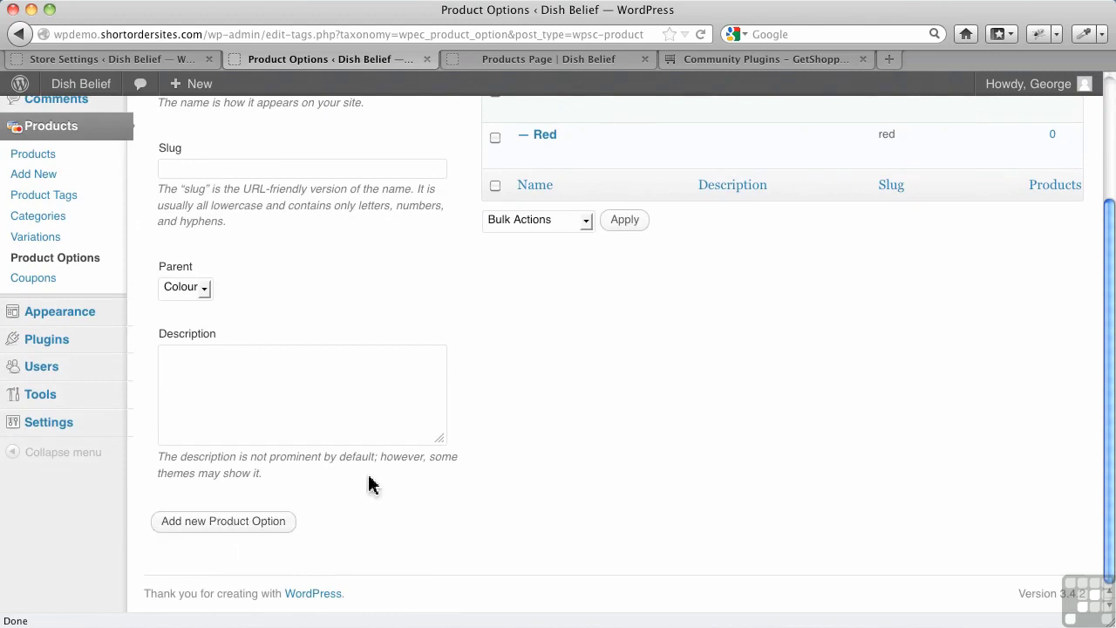
scroll(528, 448, up, 4)
scroll(530, 419, up, 1)
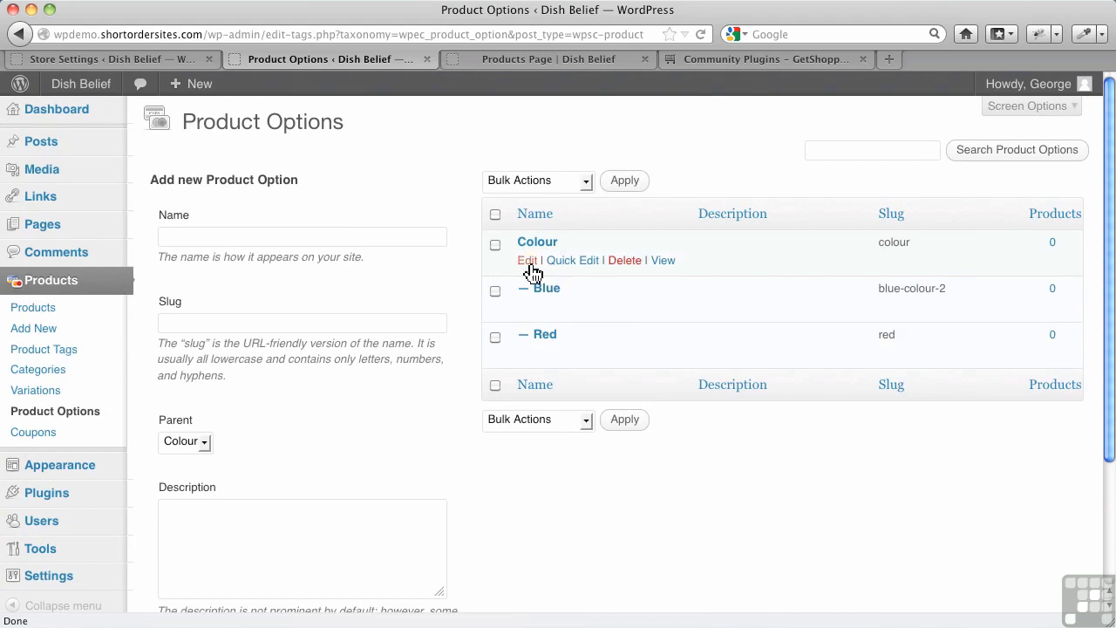
Step: Start a new product and enable the Colour product option with its Blue and Red choices
click(65, 336)
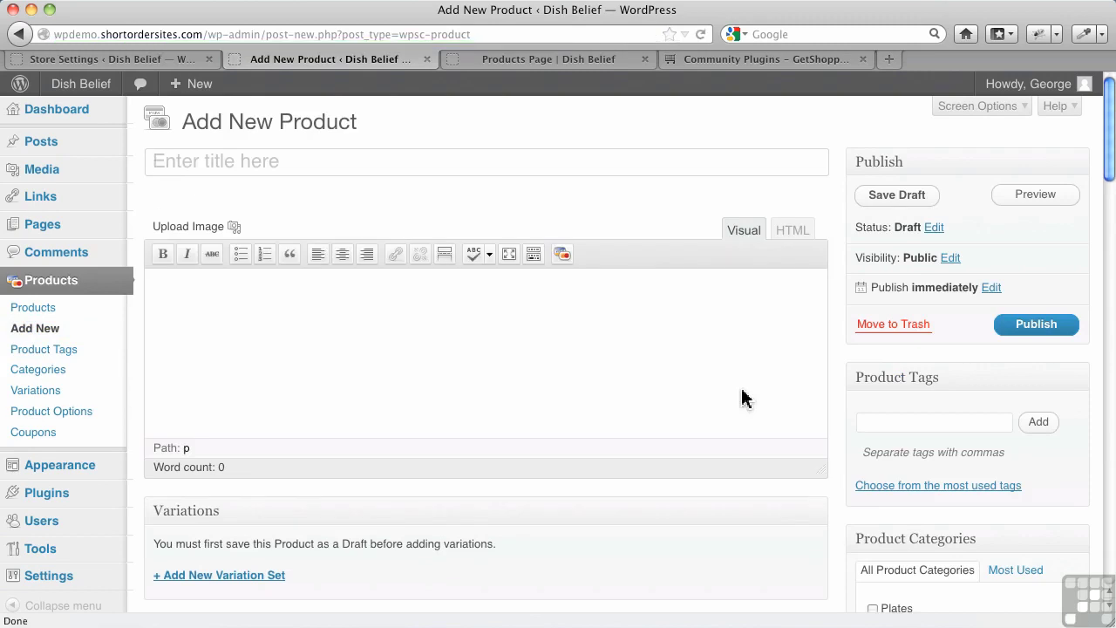
scroll(743, 399, down, 4)
scroll(743, 398, down, 12)
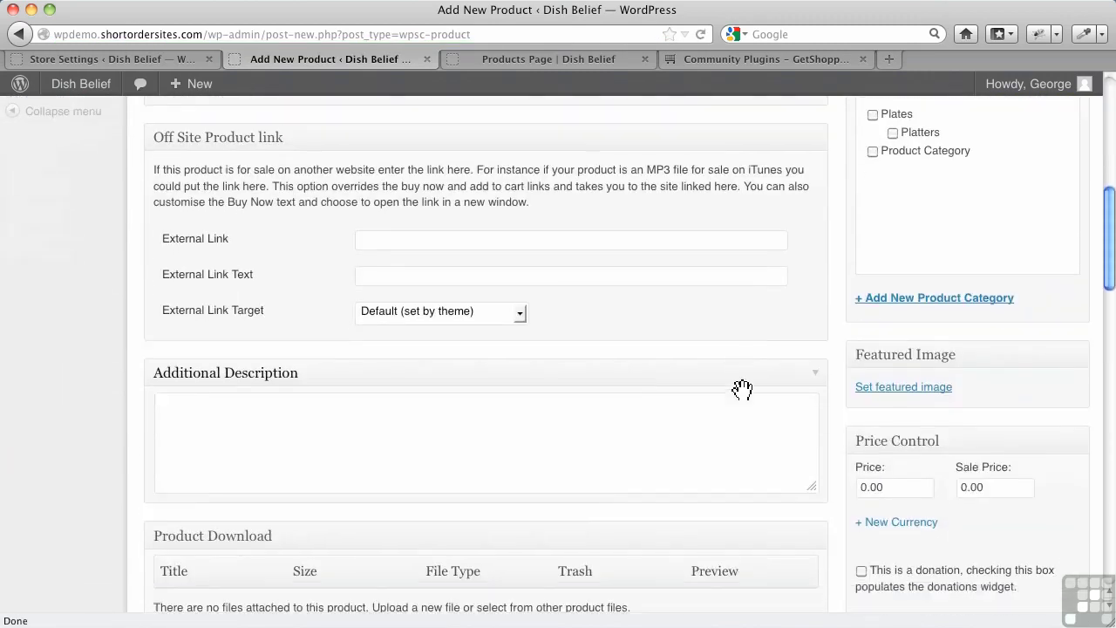
scroll(743, 398, down, 12)
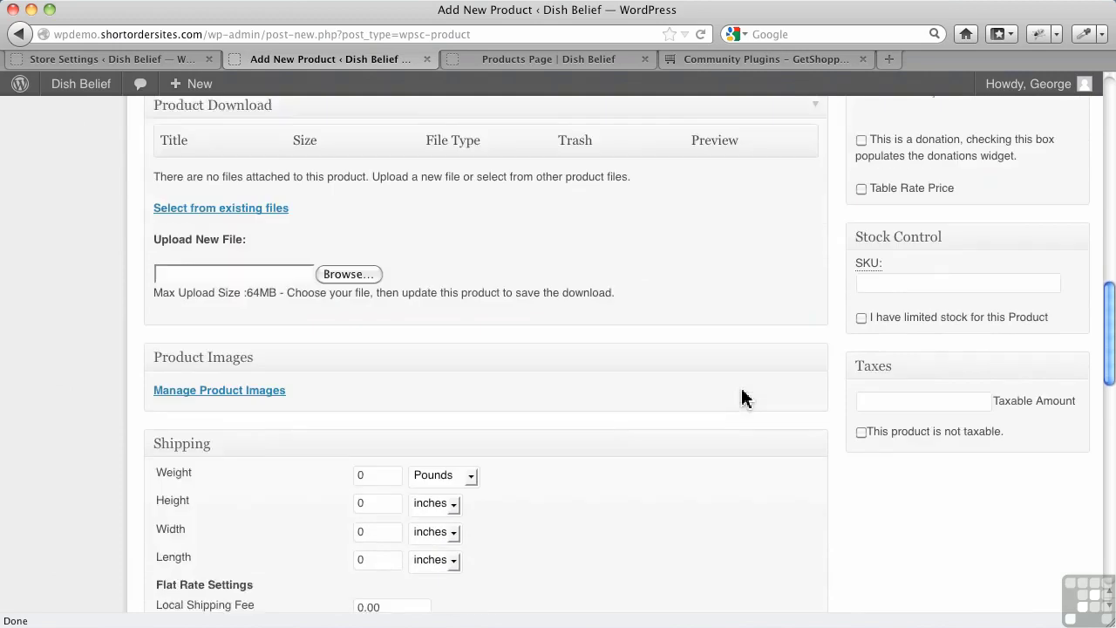
scroll(742, 399, down, 17)
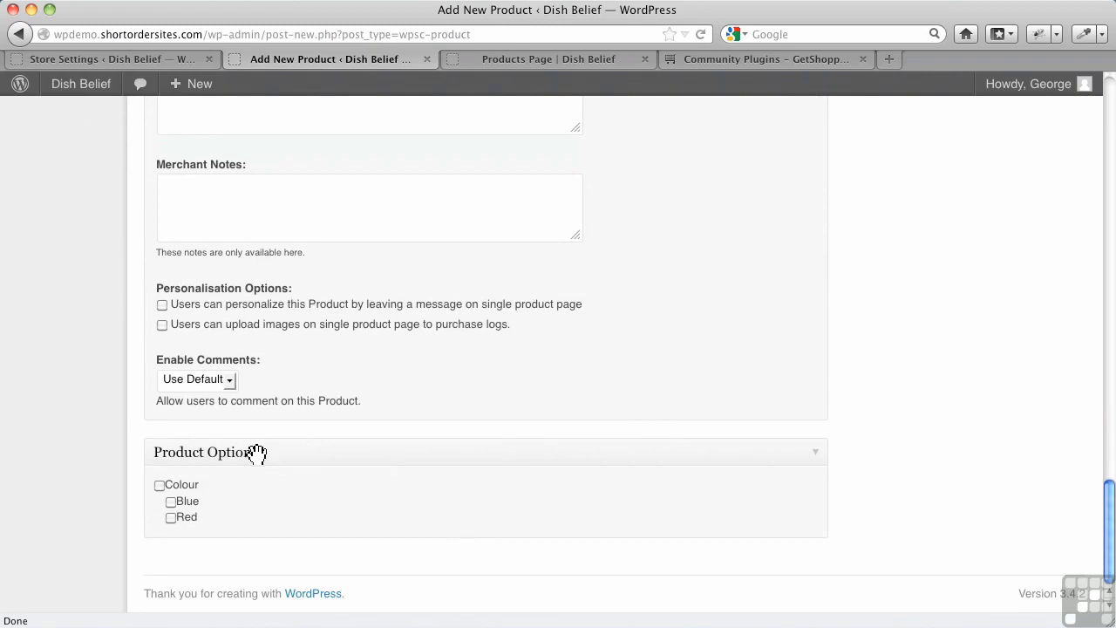
click(160, 484)
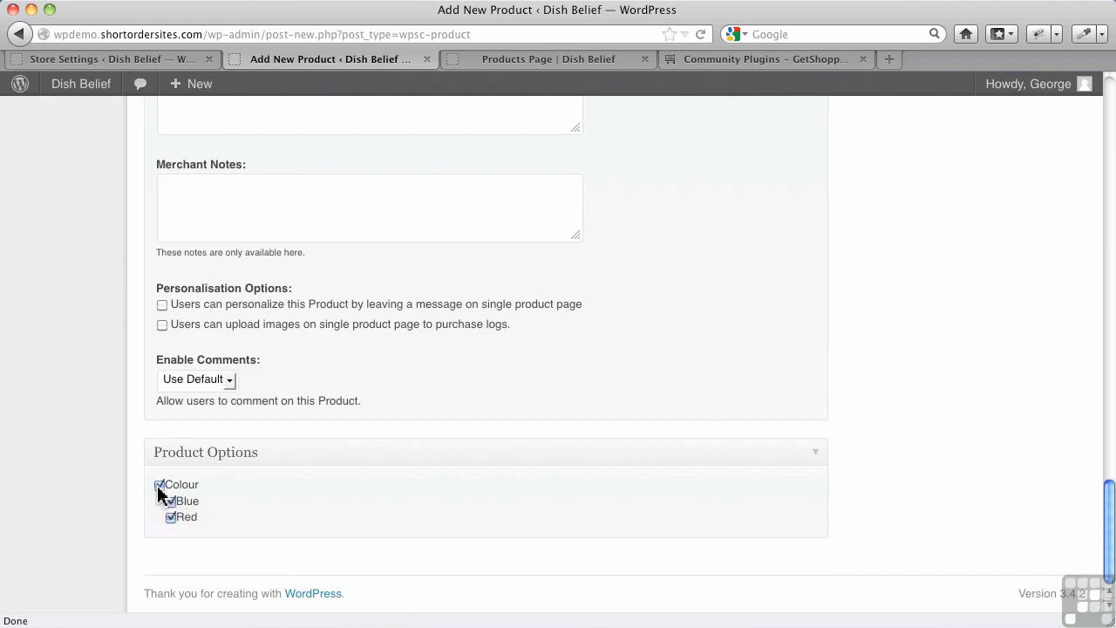
Step: Upload flowers-with-turquoise-outer-ring-plate.jpg to the new product and set it as the product thumbnail
scroll(879, 483, up, 15)
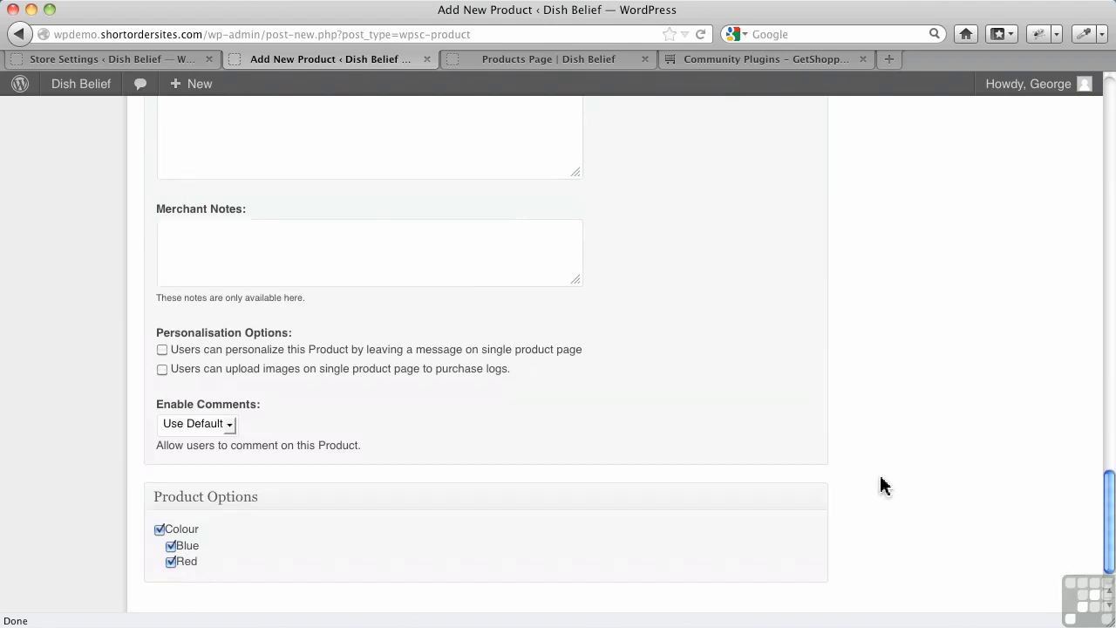
scroll(883, 484, up, 4)
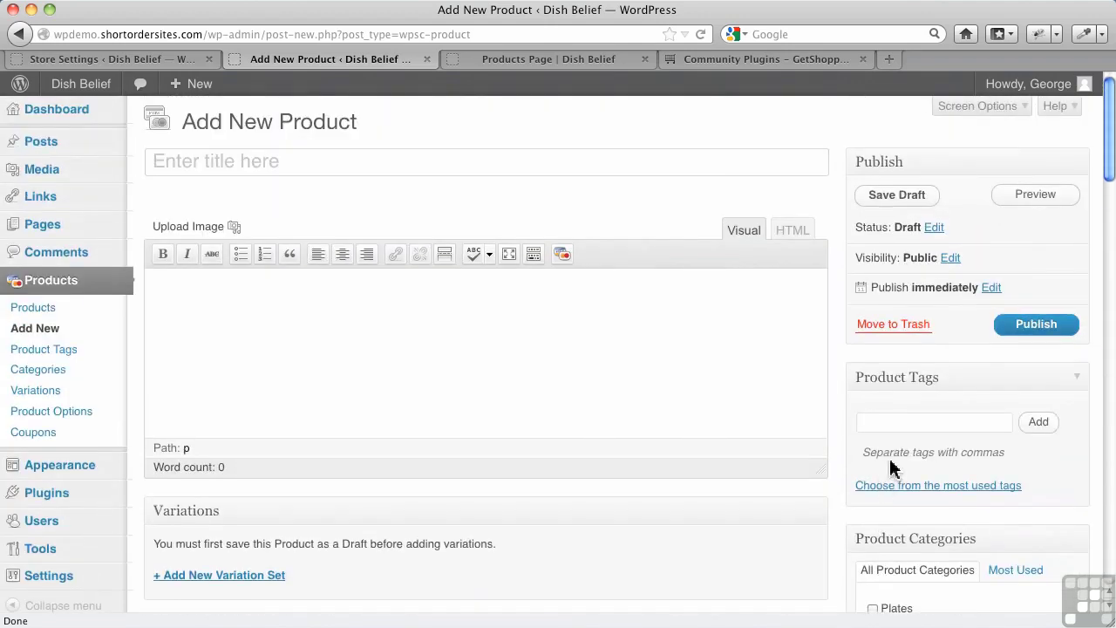
click(321, 167)
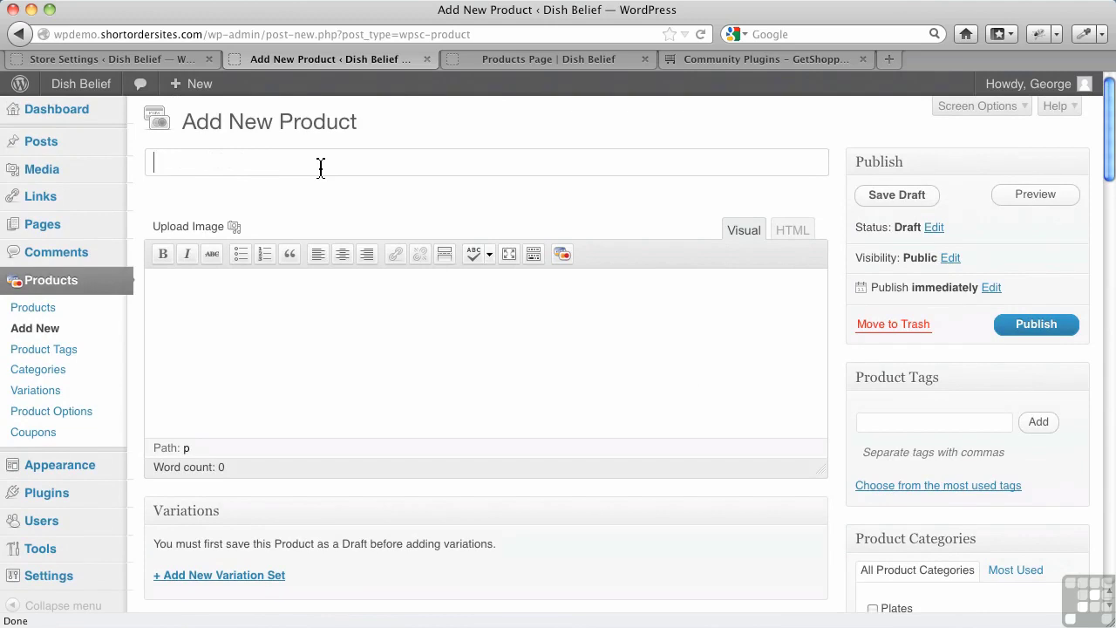
click(232, 229)
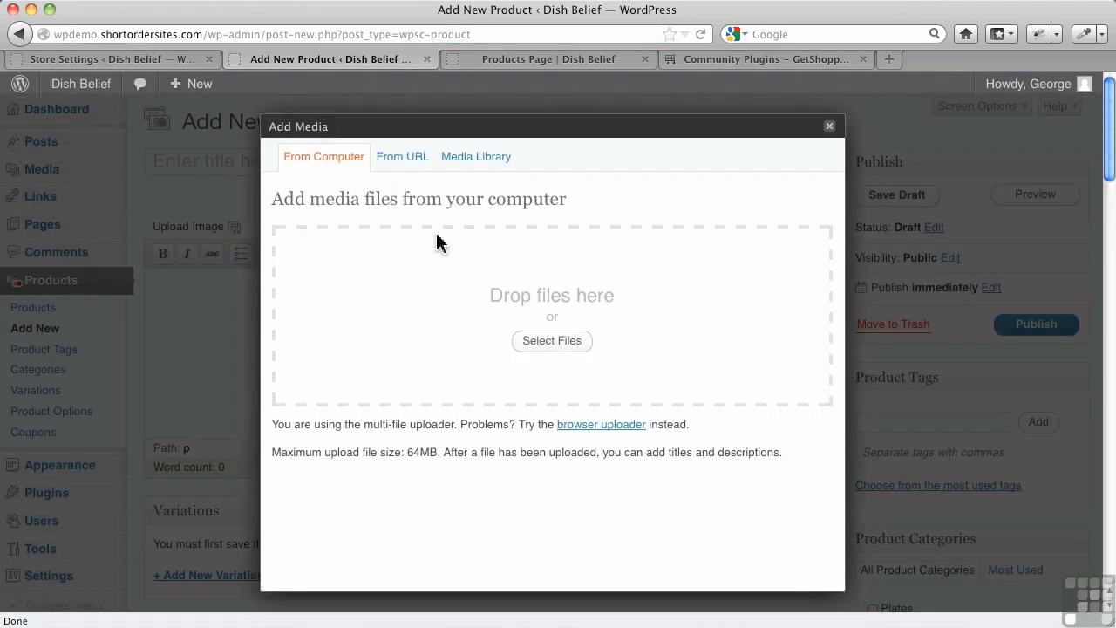
click(547, 345)
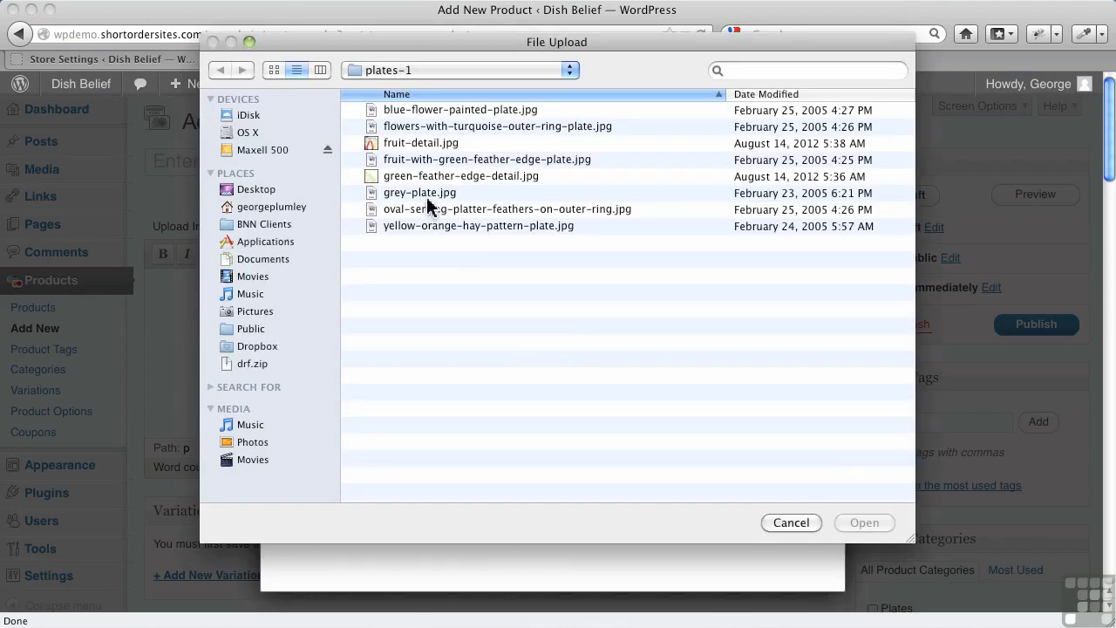
double_click(457, 126)
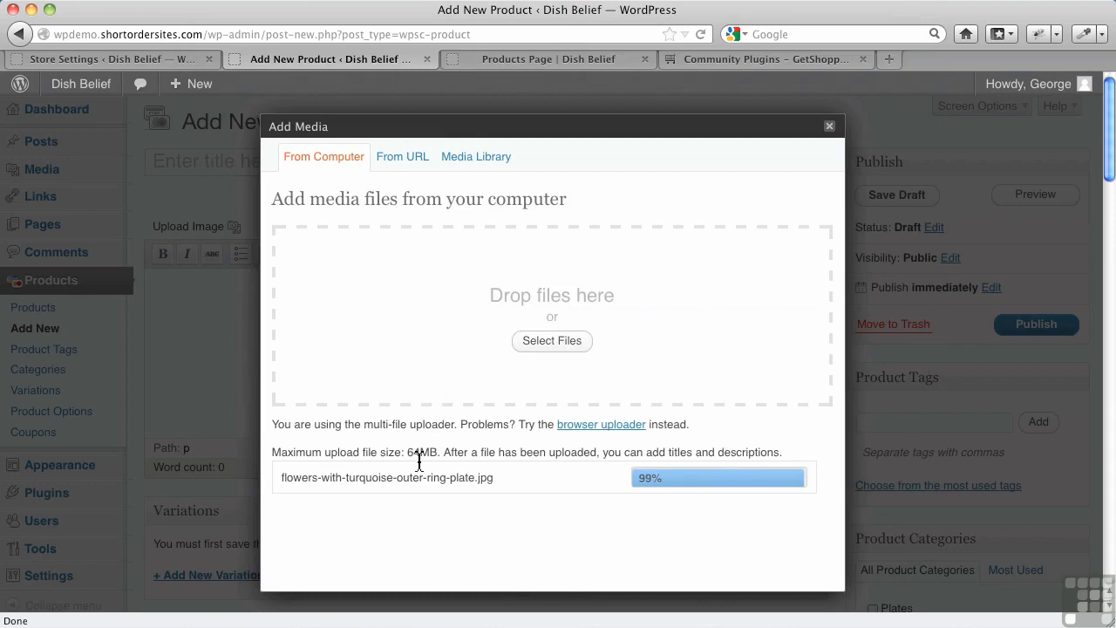
scroll(398, 494, down, 5)
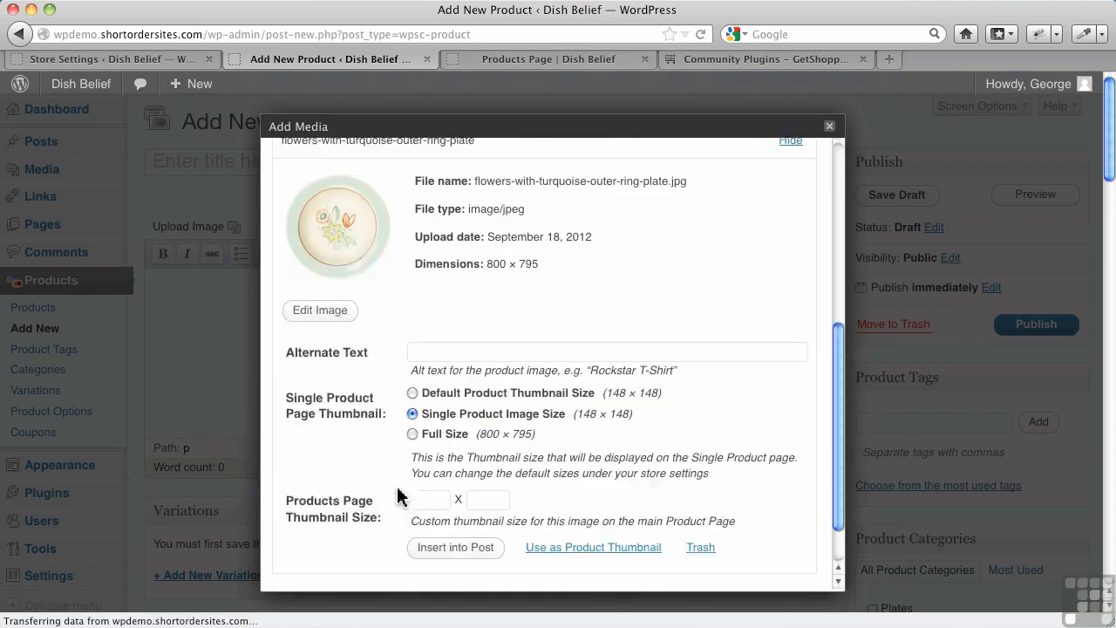
scroll(399, 495, down, 1)
click(586, 503)
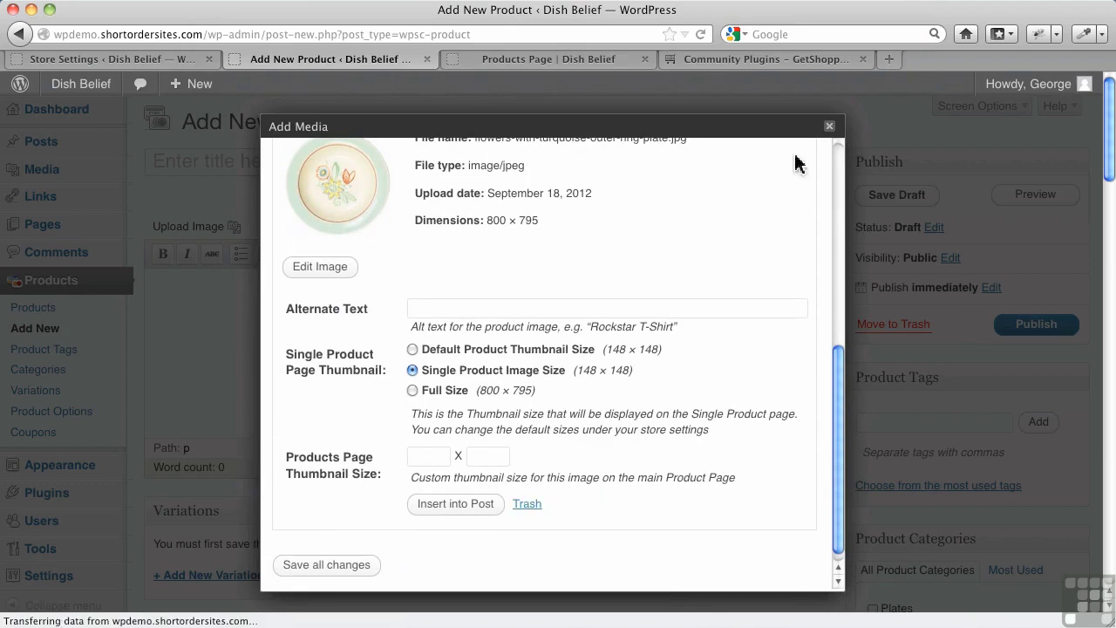
click(828, 126)
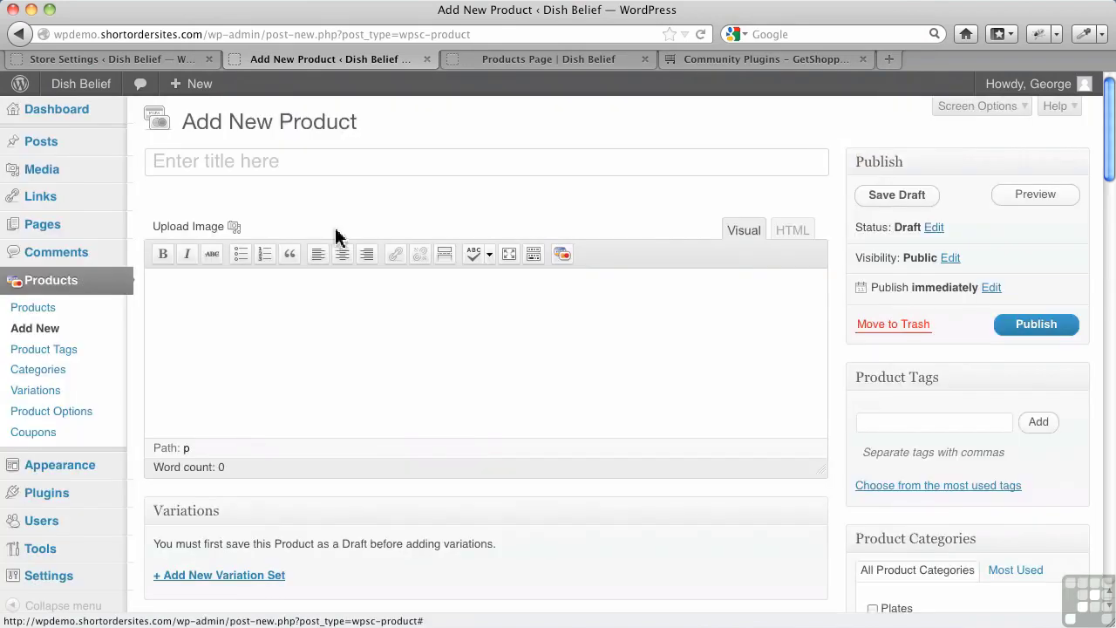
Step: Title the product "Summer Breeze" and enter the description "Beautiful summer plate."
click(315, 169)
text(Sum)
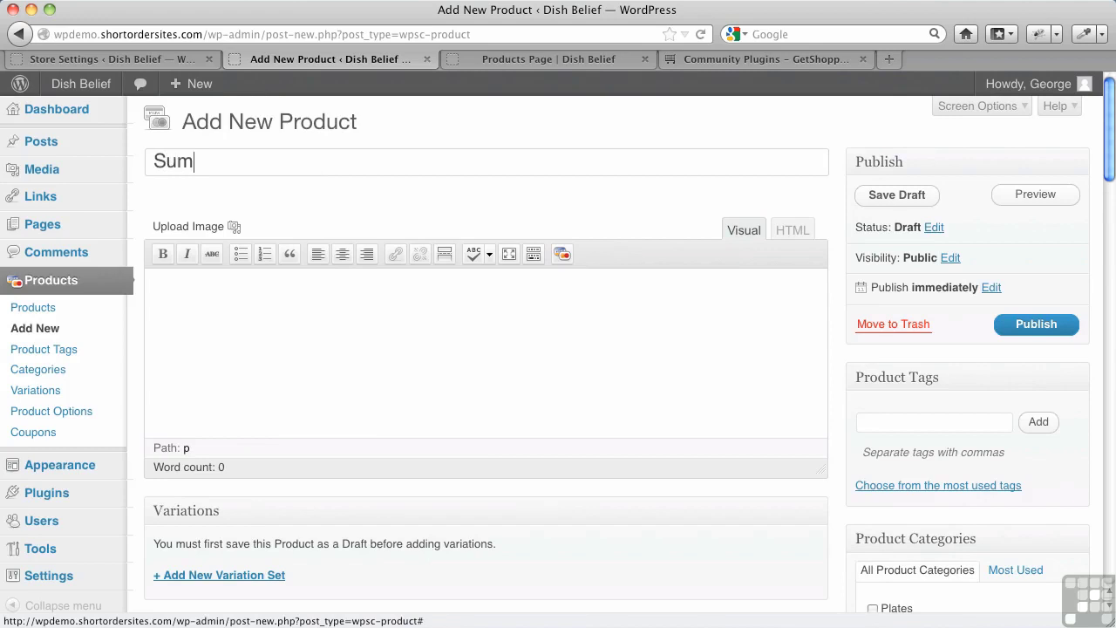
text(mer Breeze)
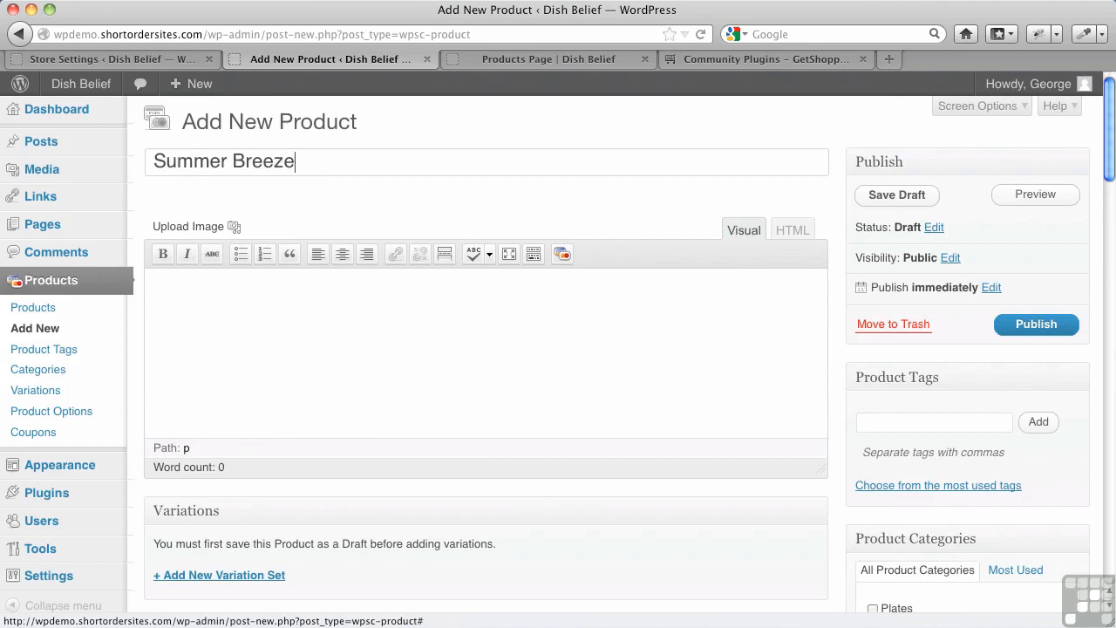
click(343, 326)
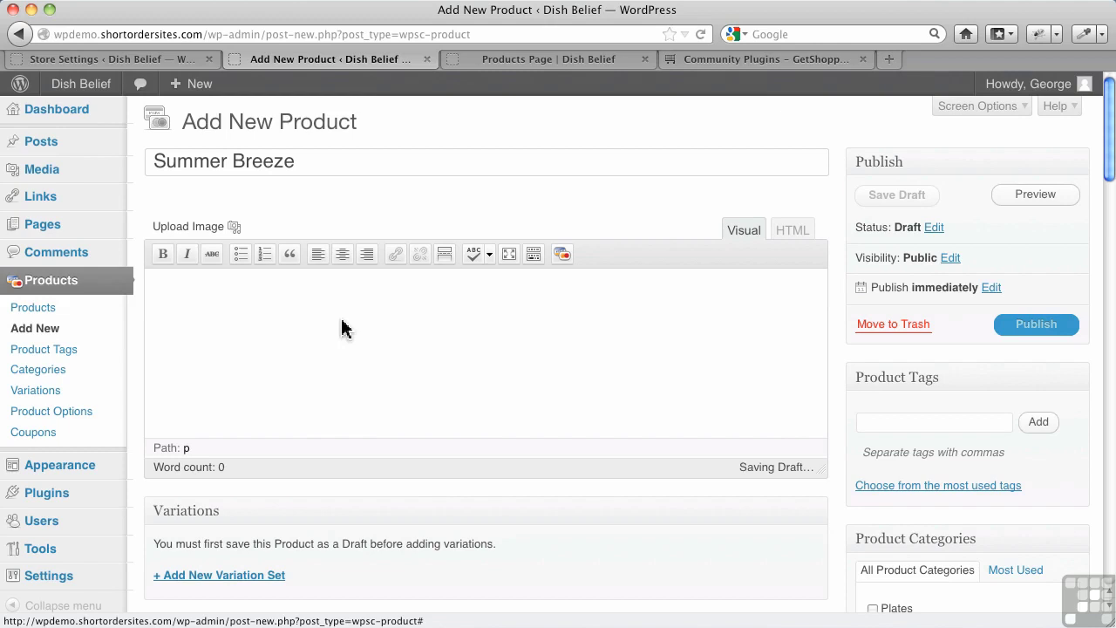
text(Beautif)
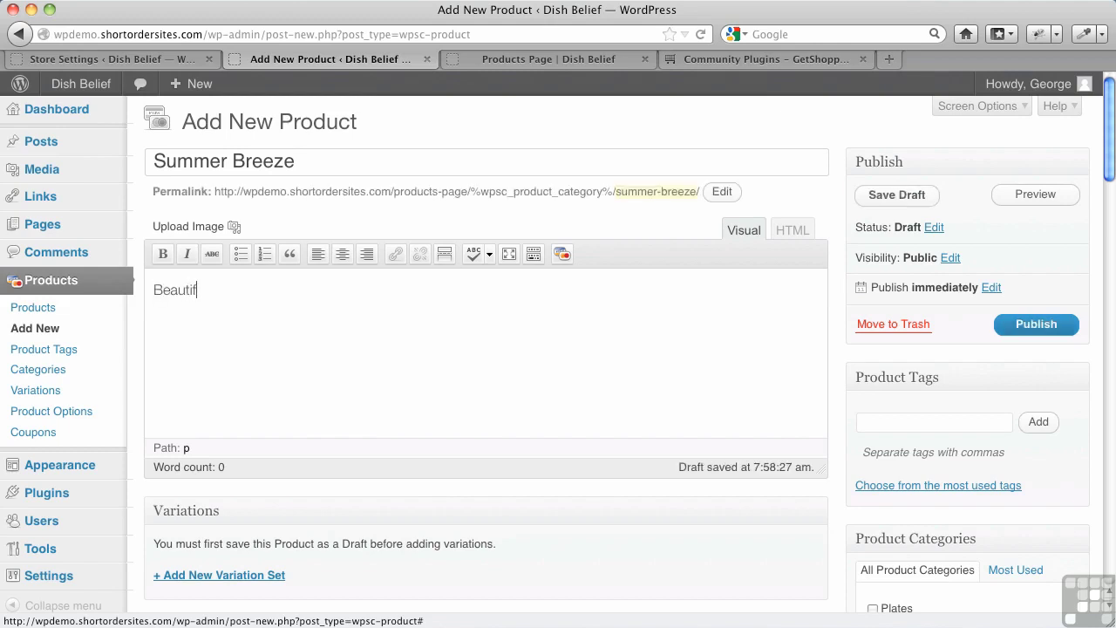
text(ul )
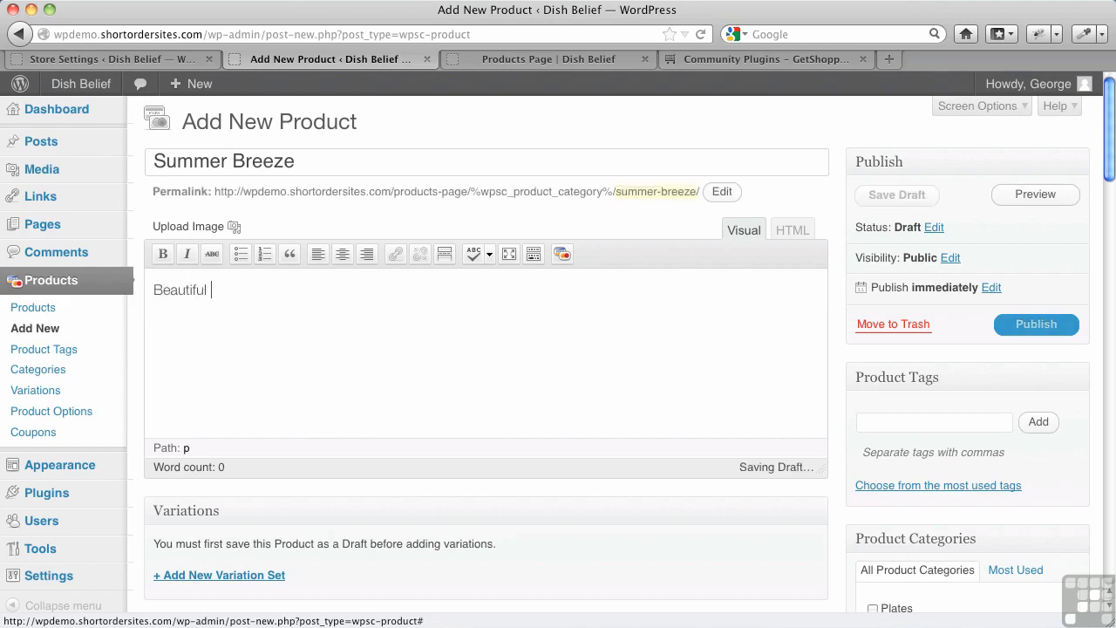
text(summer plate.)
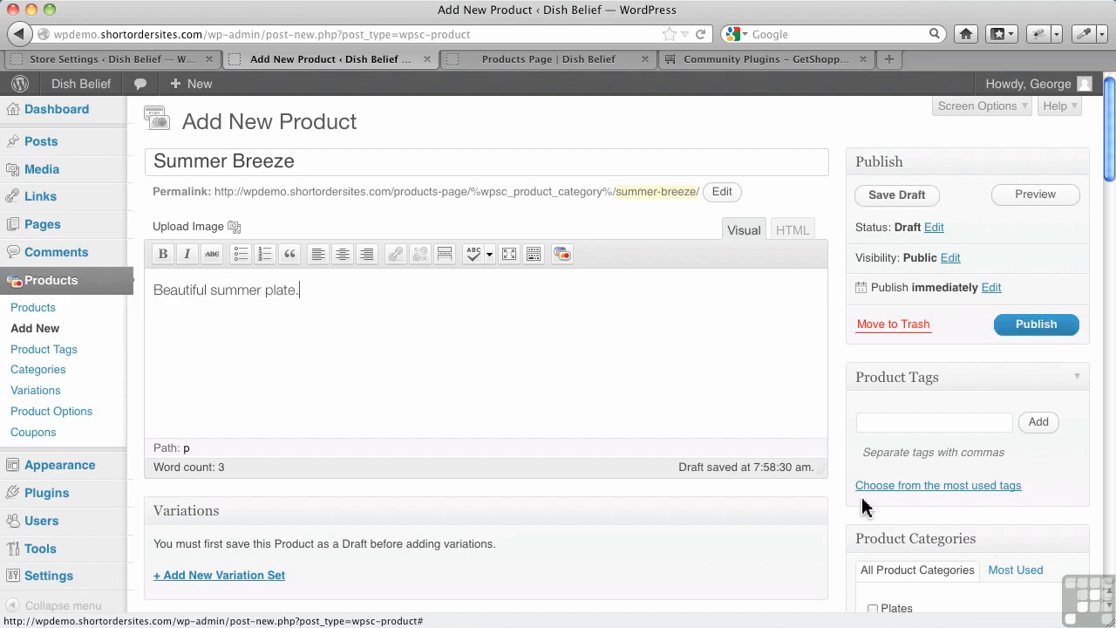
Step: Assign the product to the Plates category and set its price to 16.00
scroll(865, 506, down, 3)
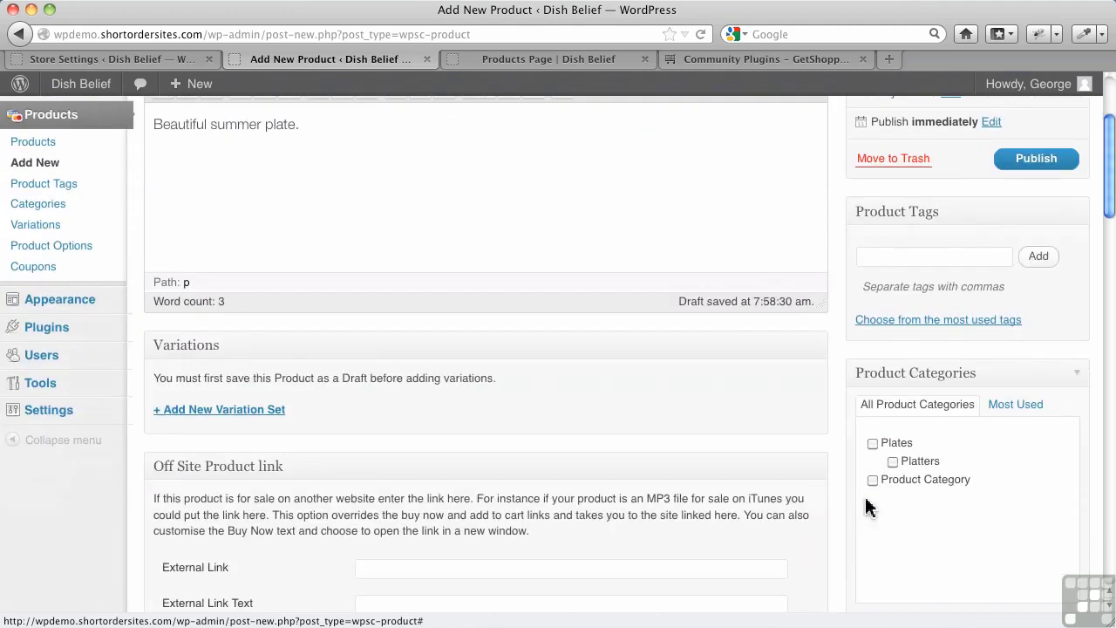
click(873, 444)
scroll(884, 495, down, 8)
scroll(886, 500, down, 1)
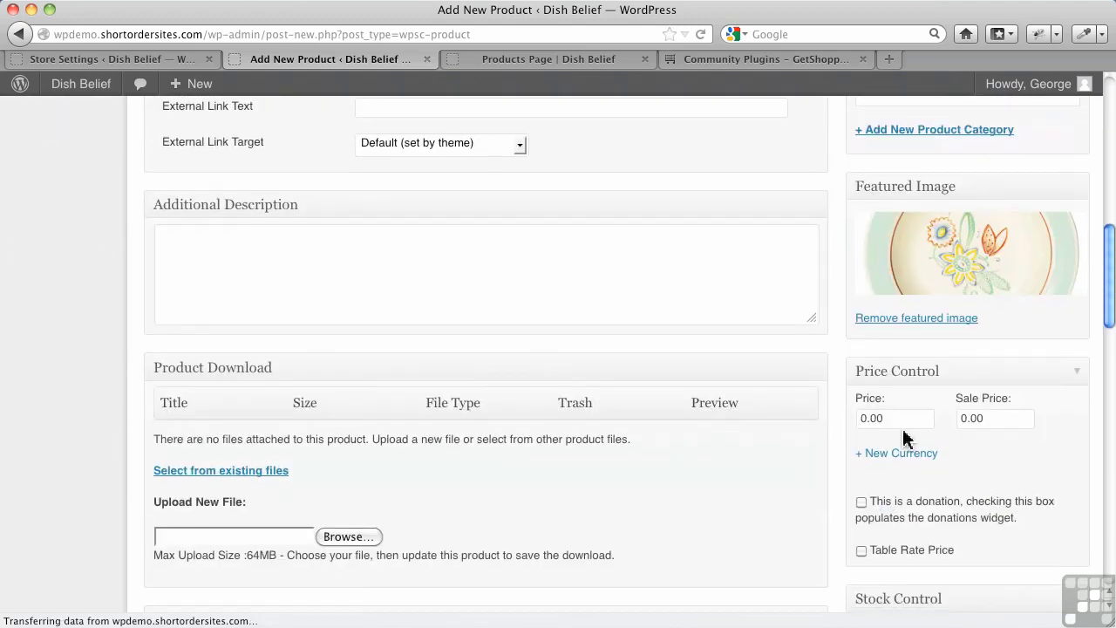
click(861, 423)
Step: Publish the Summer Breeze product
scroll(927, 480, down, 5)
scroll(932, 471, up, 15)
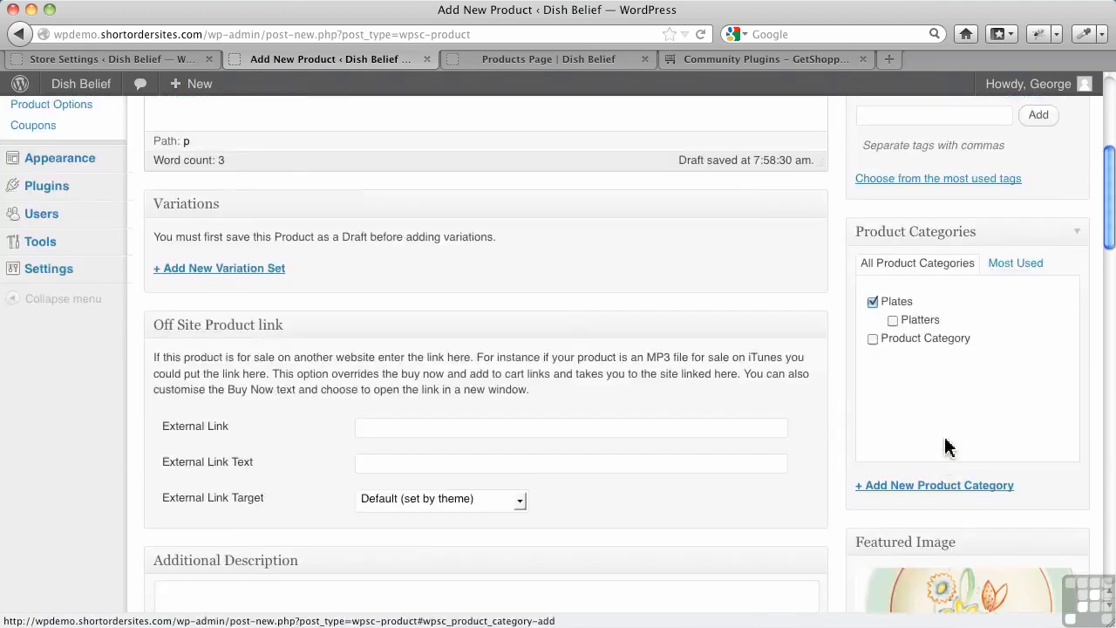
click(1035, 326)
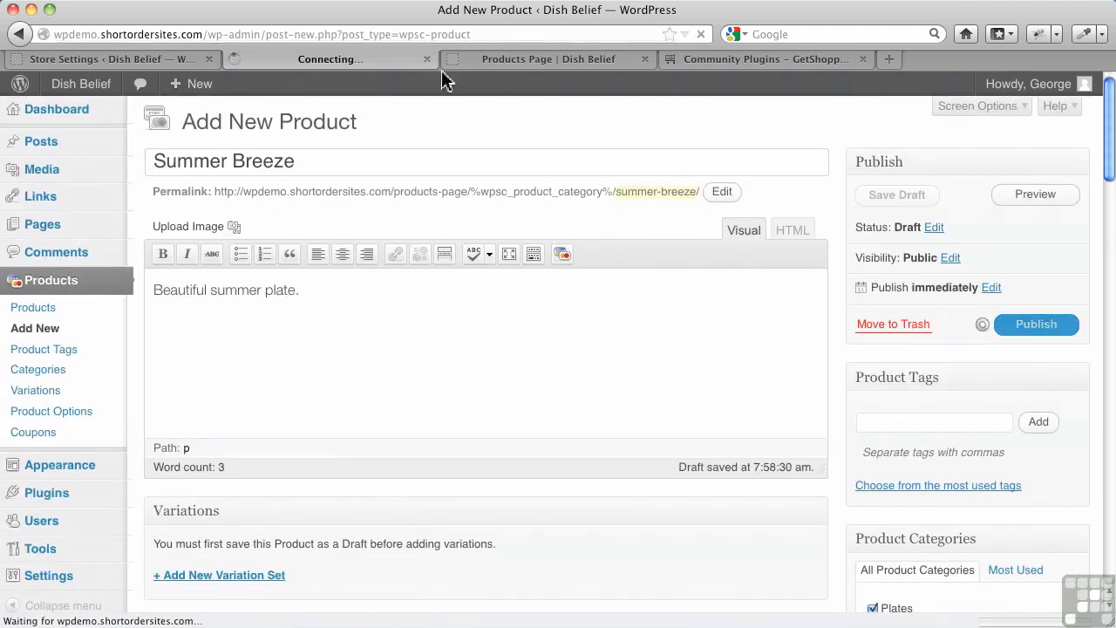
Step: Reload the store's Products Page and check the Colour choices offered for Summer Breeze
click(490, 67)
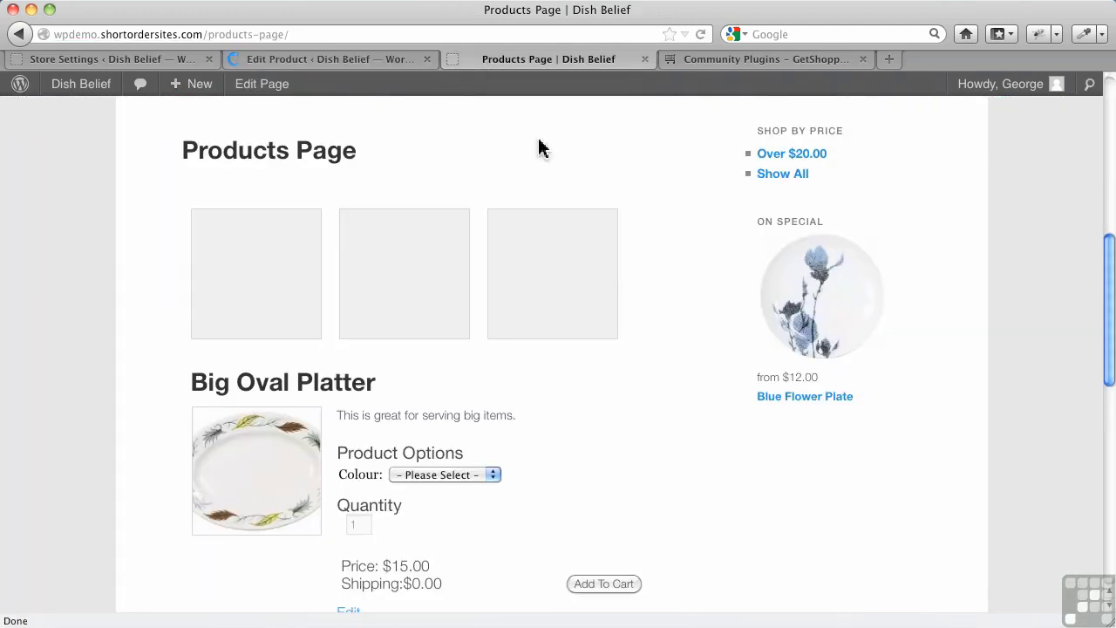
click(701, 34)
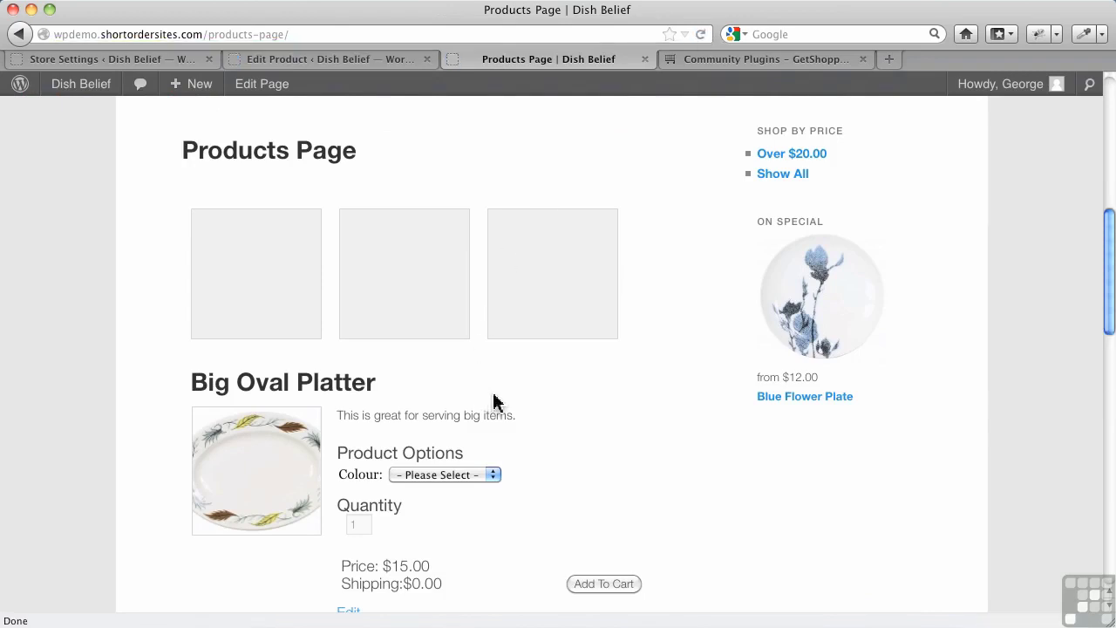
scroll(492, 402, down, 10)
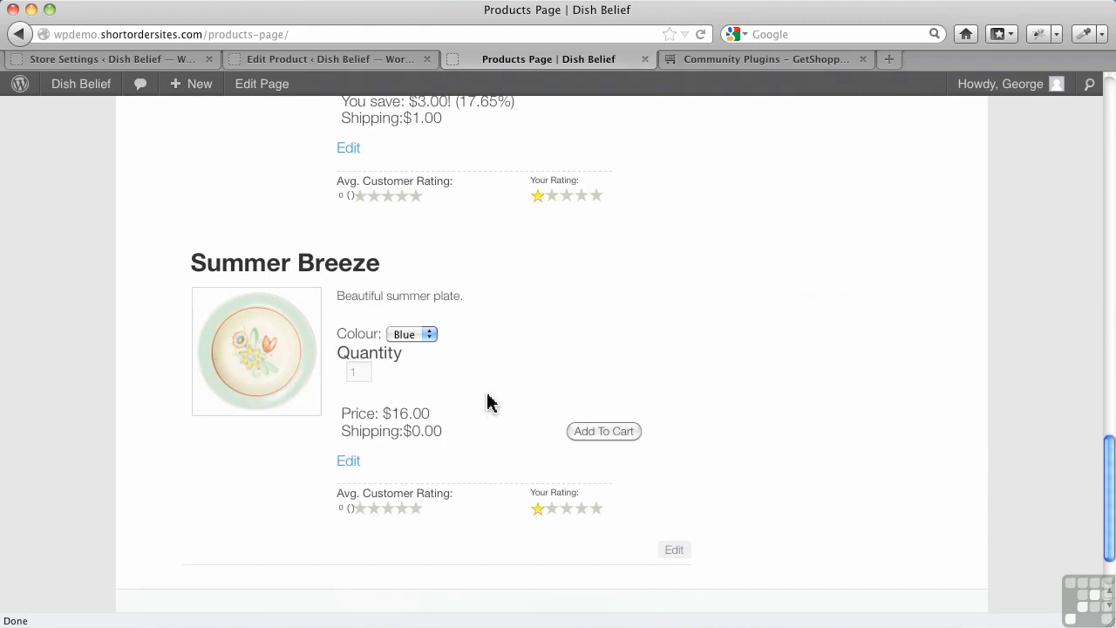
click(427, 336)
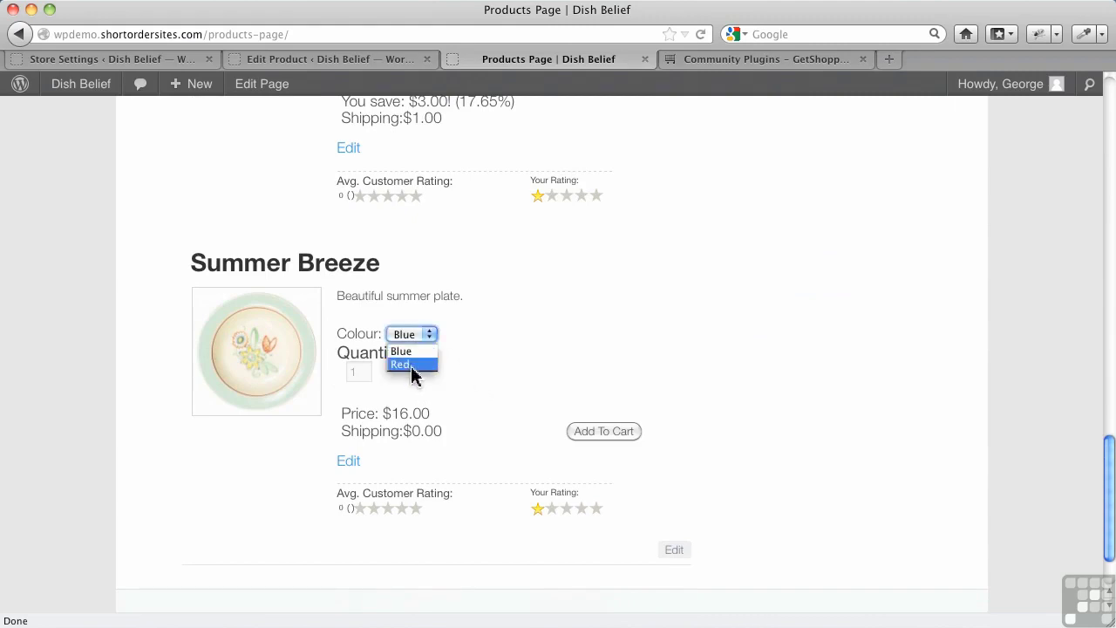
click(493, 354)
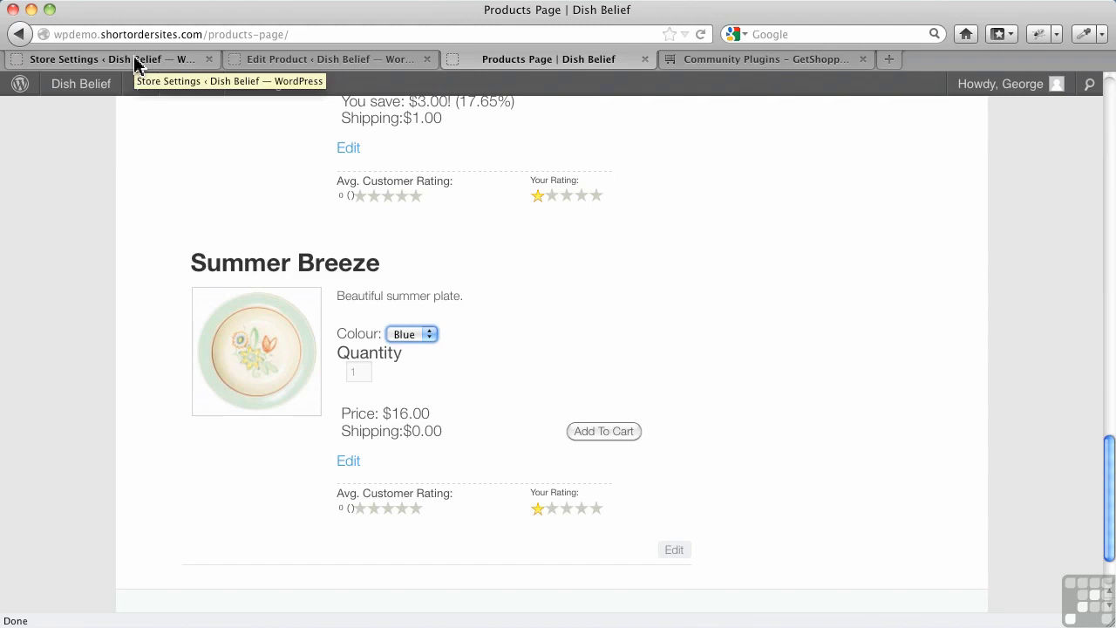
Step: Return to the Store Settings page and look over the pages available under Products
click(185, 60)
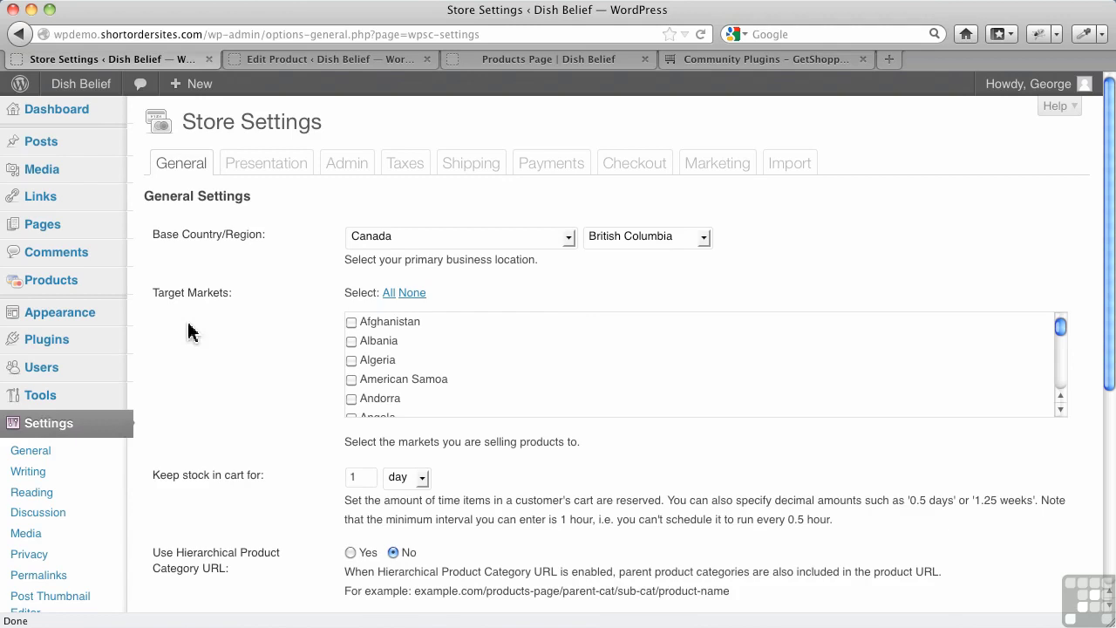
mouse_move(57, 300)
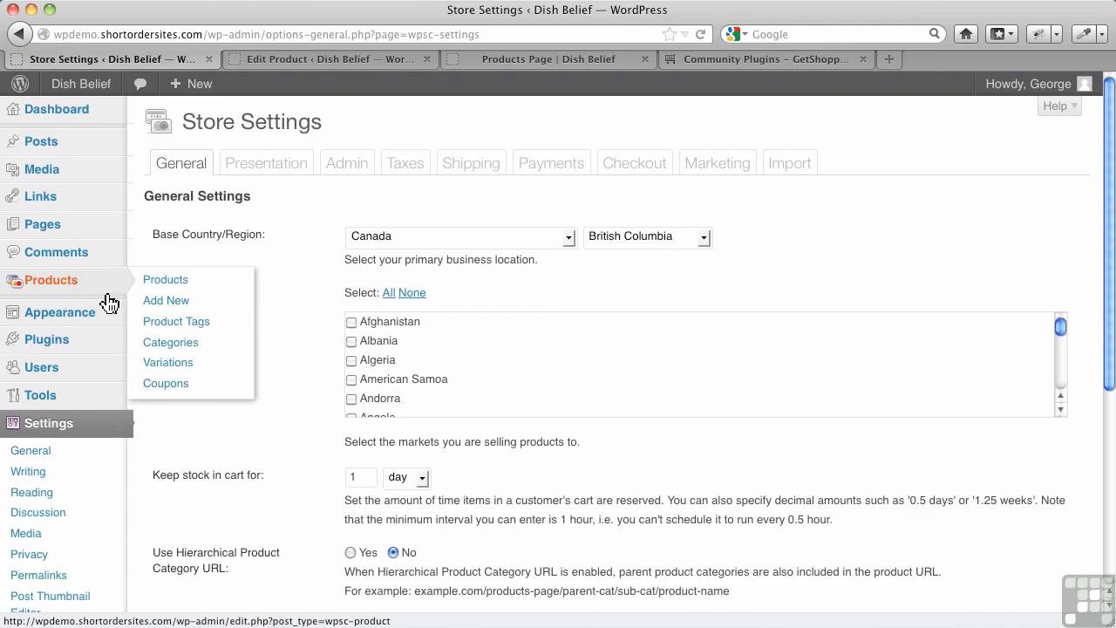
Step: Reload the Store Settings page and check again which pages are available under Products
mouse_move(136, 222)
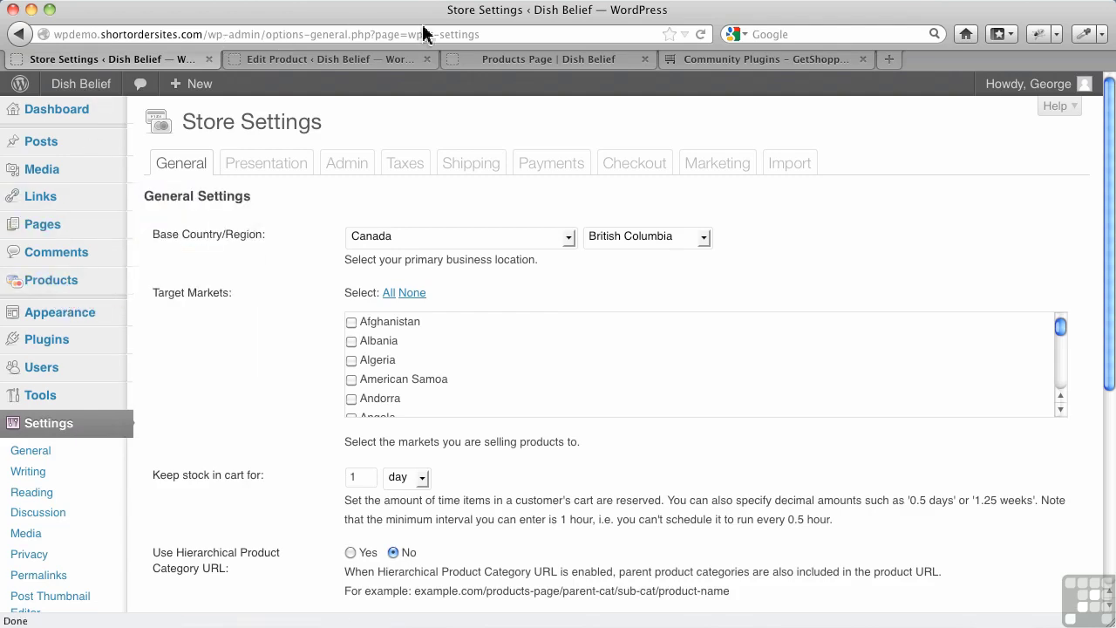
click(700, 34)
mouse_move(40, 297)
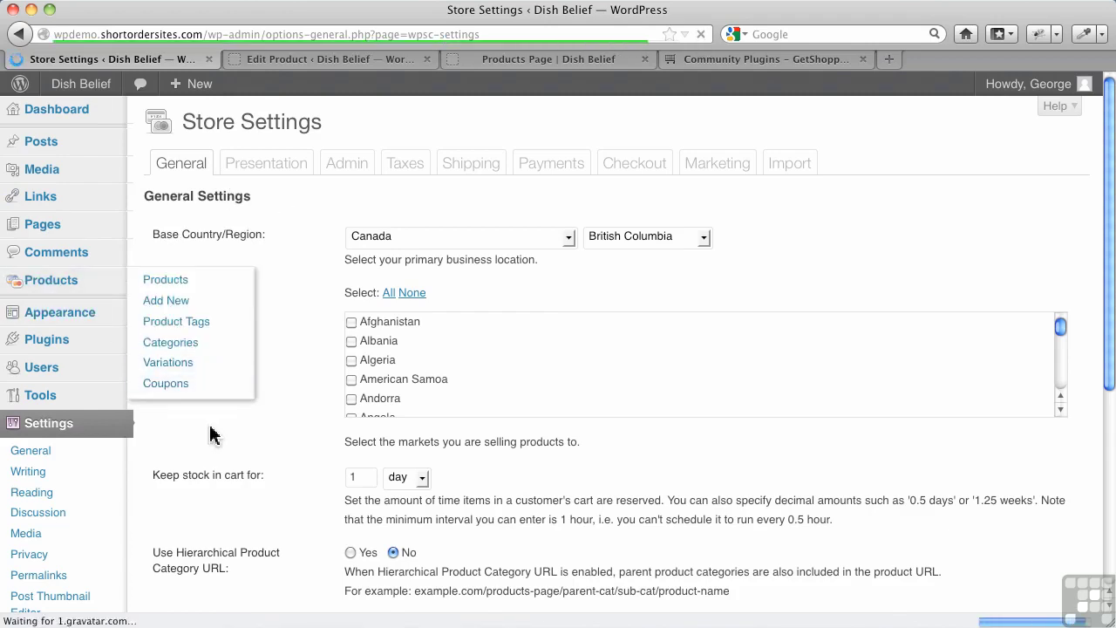
mouse_move(90, 286)
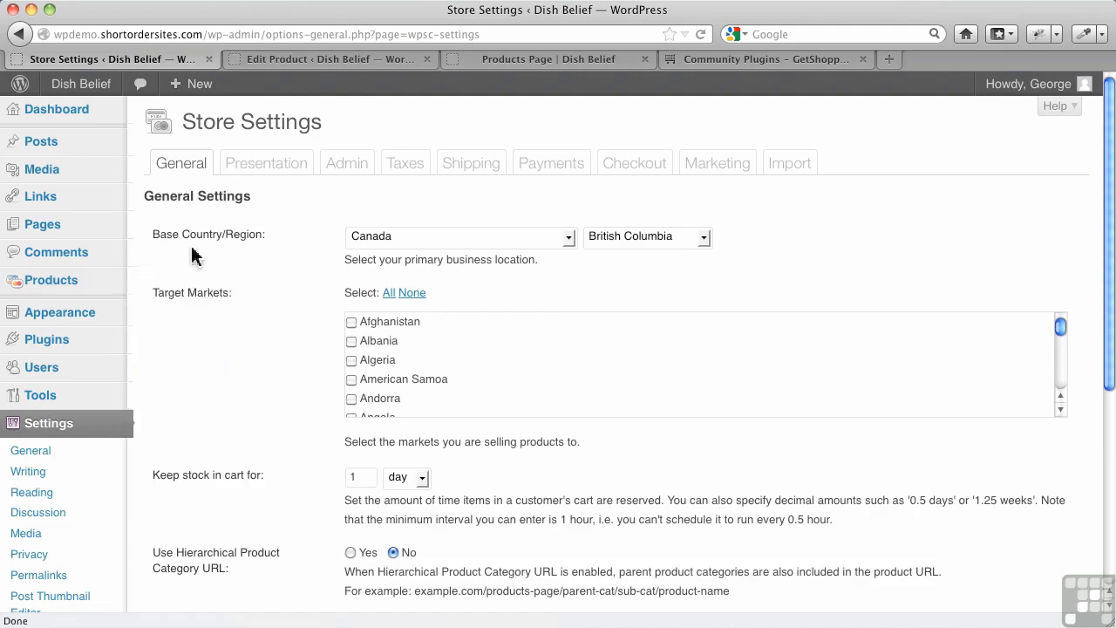
Step: Search the plugin directory for "wpec" and look through the matching plugins
mouse_move(80, 413)
scroll(80, 413, down, 5)
mouse_move(87, 164)
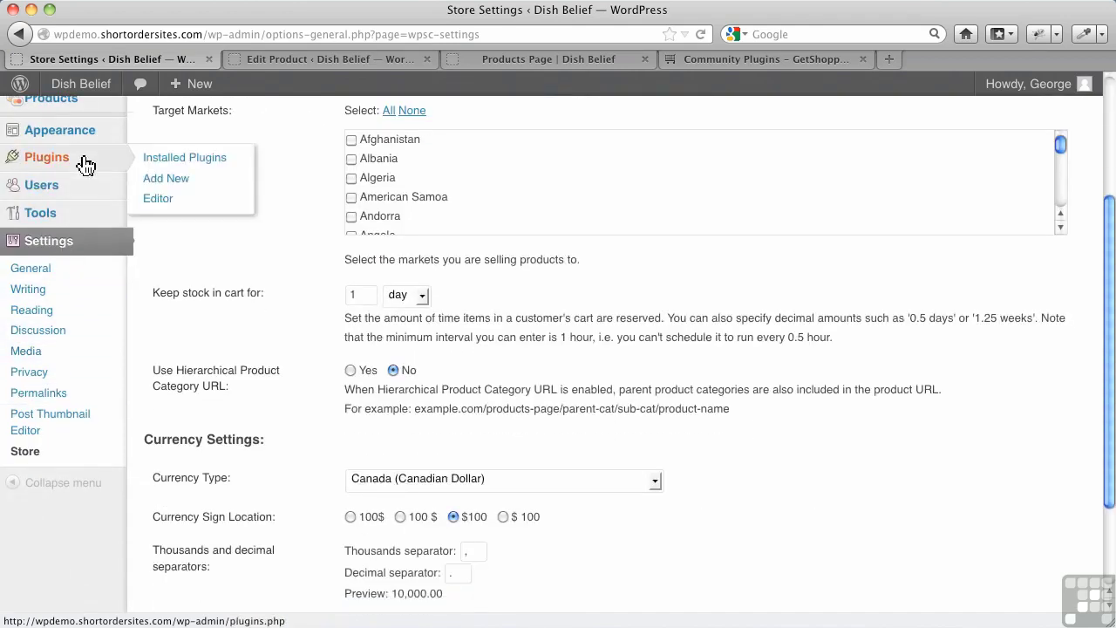
click(157, 180)
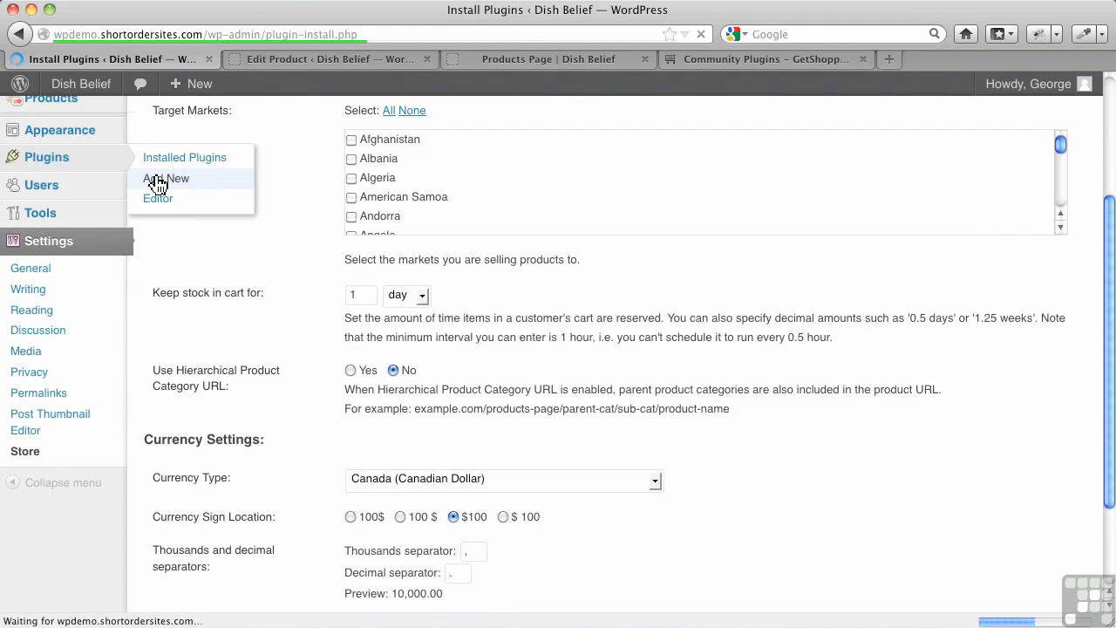
click(205, 264)
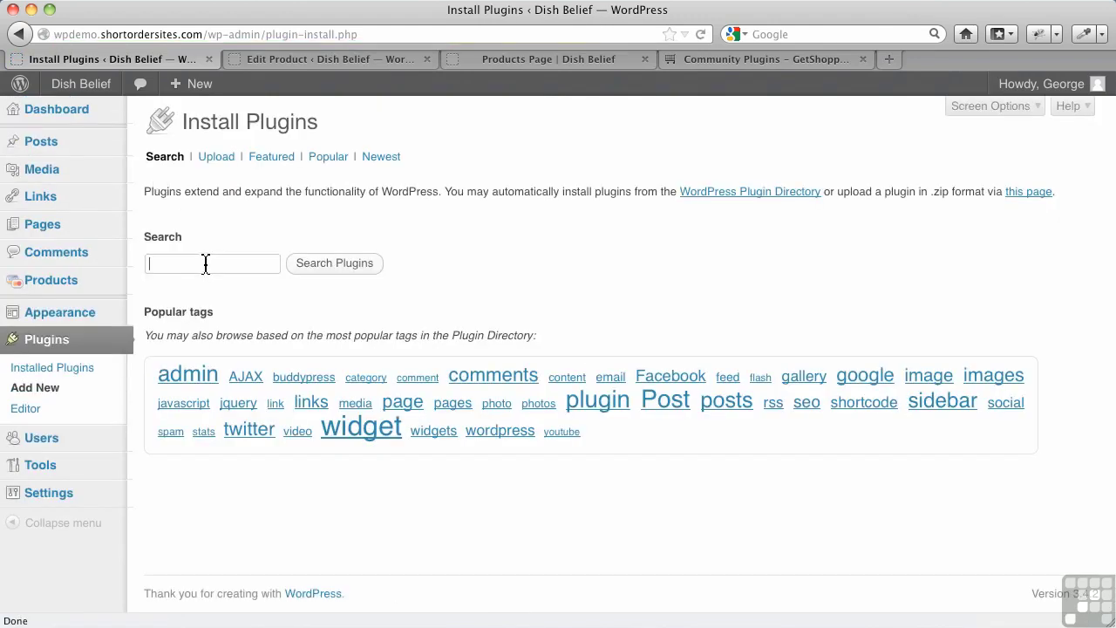
text(wpec)
click(333, 276)
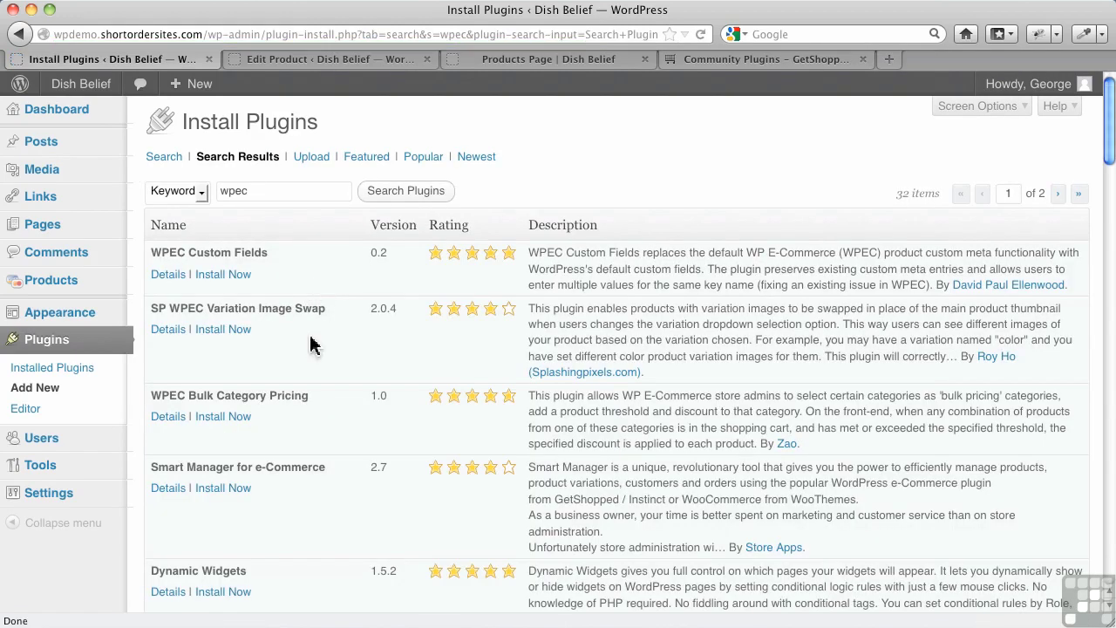
scroll(310, 344, down, 2)
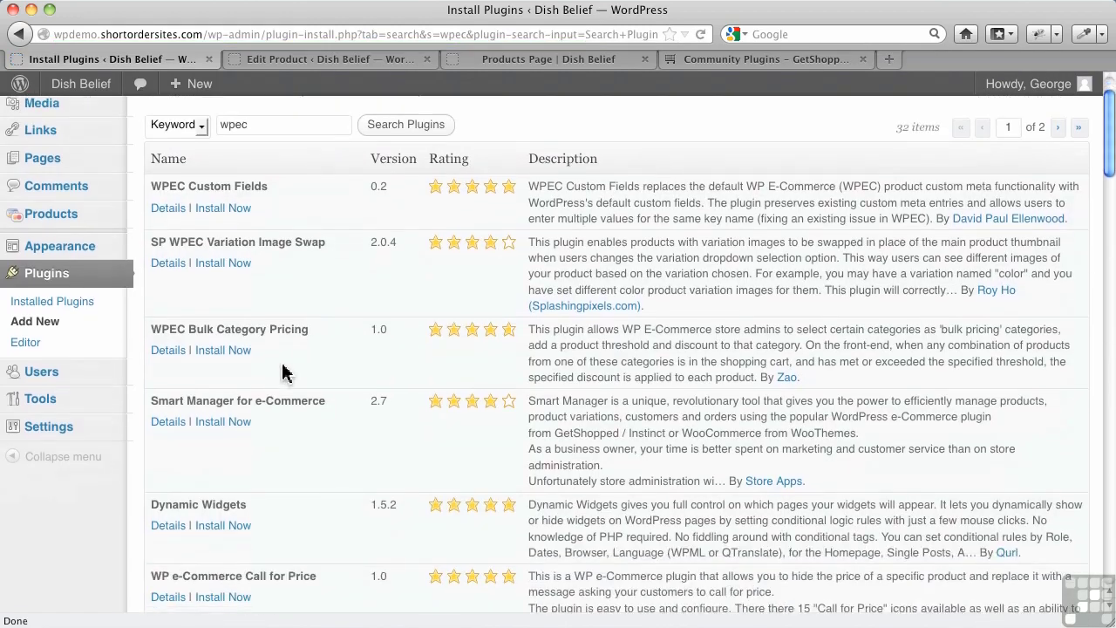
scroll(269, 378, down, 3)
scroll(276, 406, down, 3)
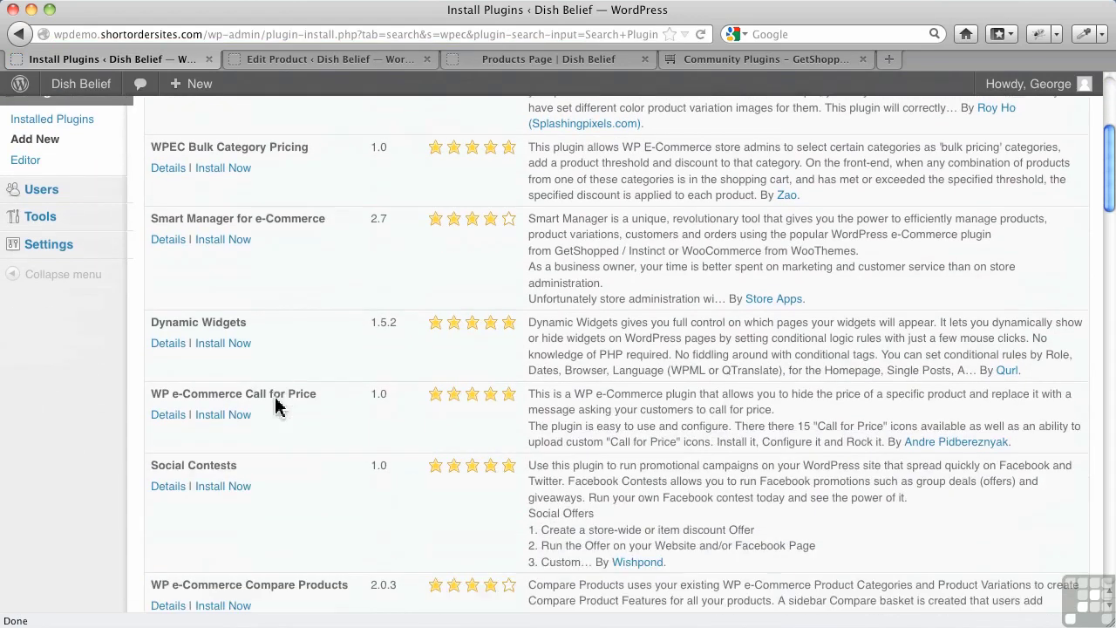
scroll(283, 414, down, 1)
scroll(283, 416, down, 5)
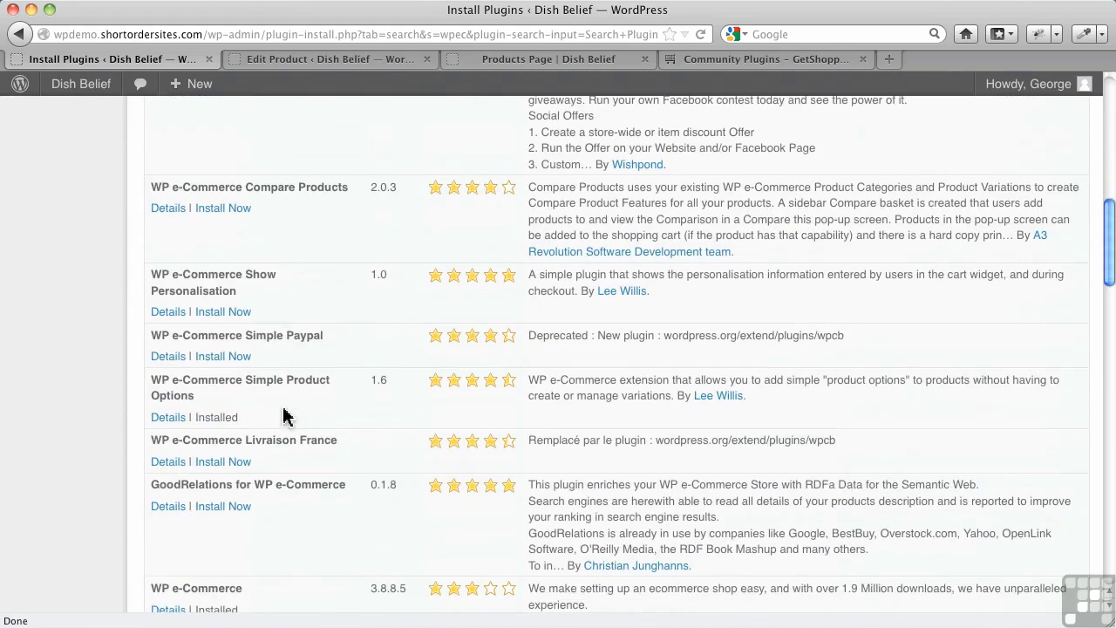
scroll(284, 416, up, 15)
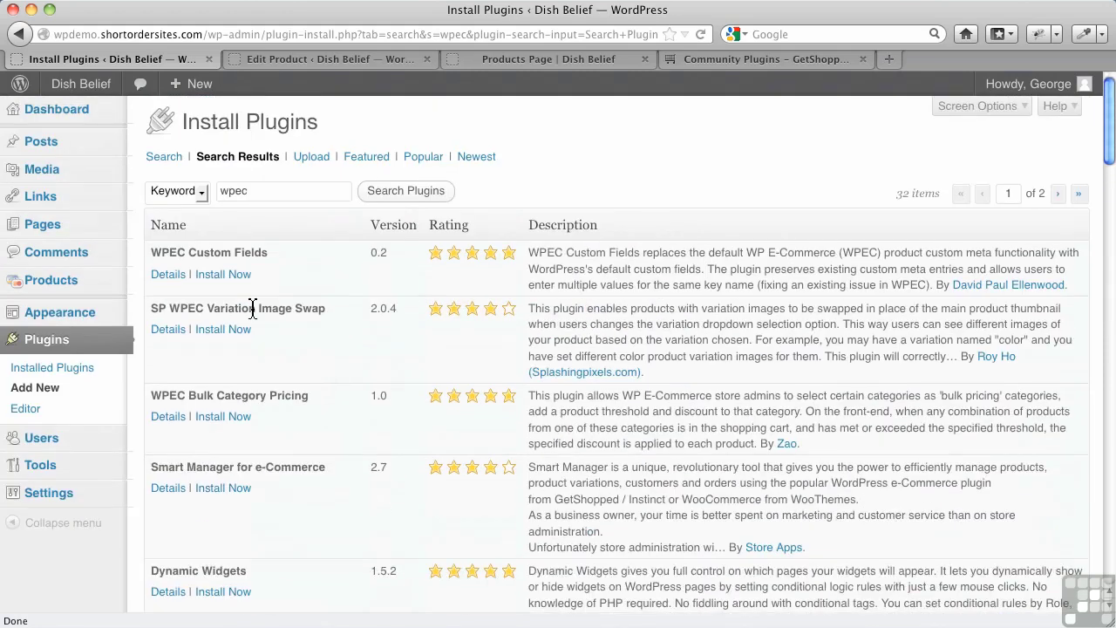
Step: Search the plugin directory for "wp e-commerce" and look through the first page of results
drag(248, 197, 218, 191)
text(wp)
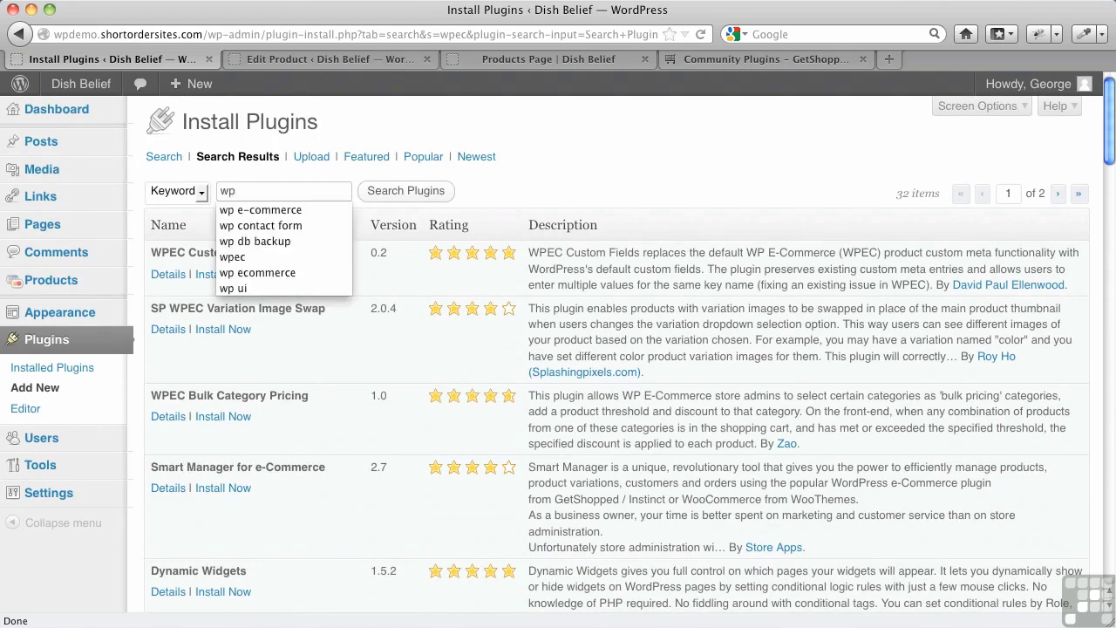
click(231, 212)
click(399, 194)
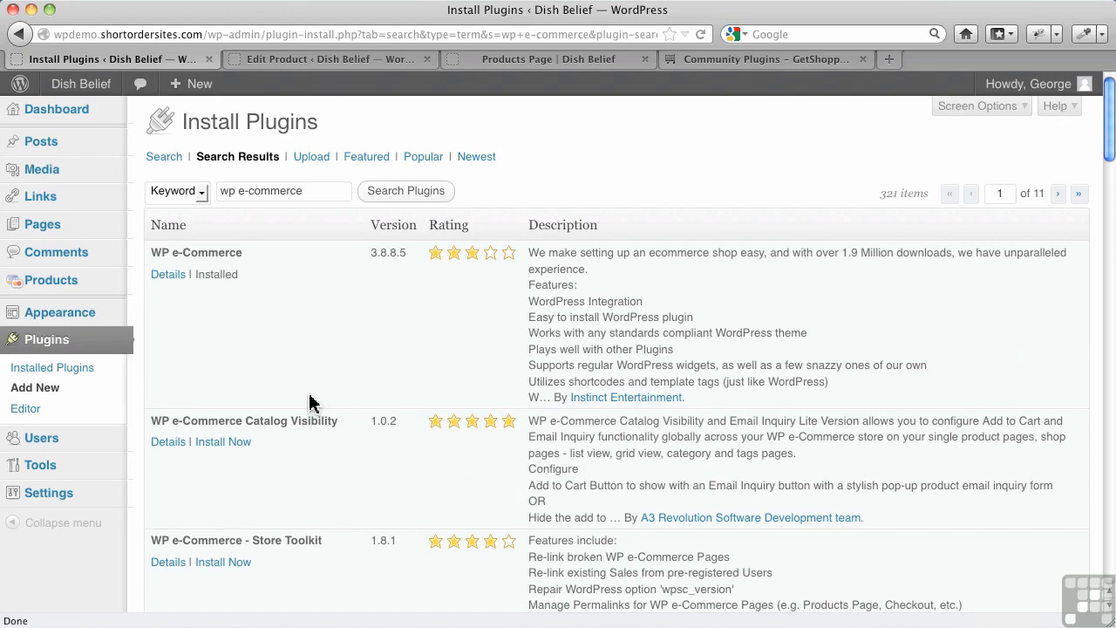
scroll(309, 401, down, 10)
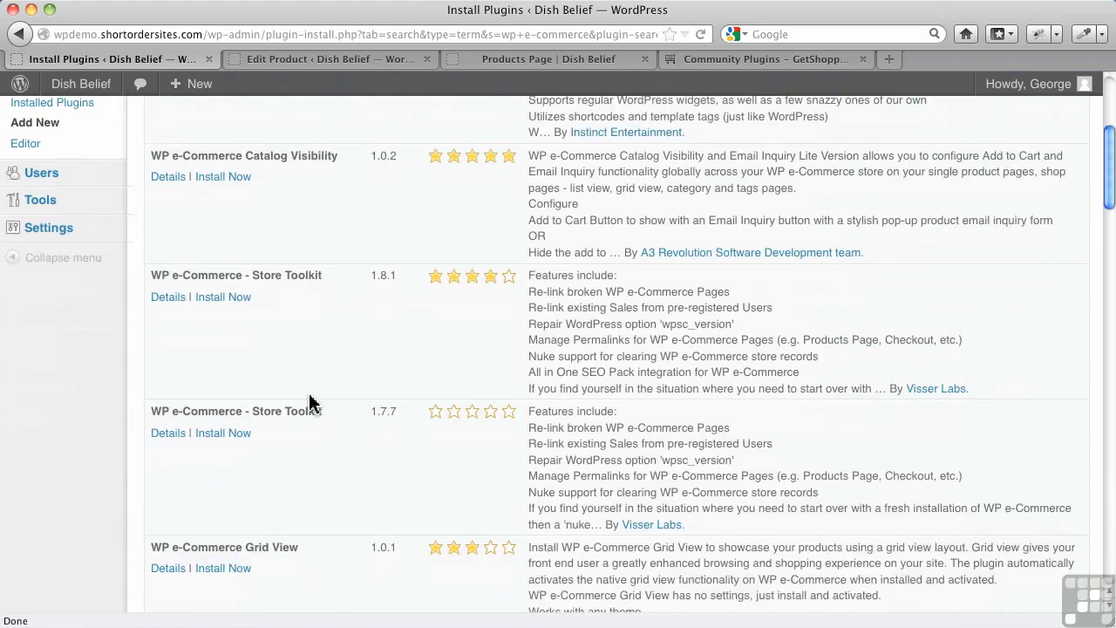
scroll(310, 401, down, 10)
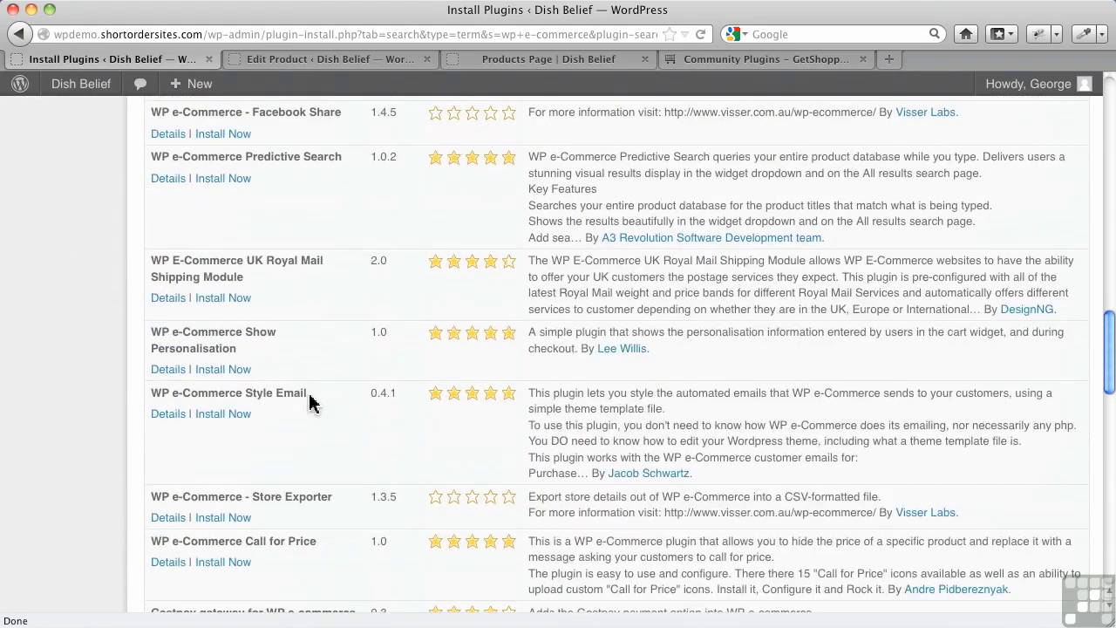
scroll(309, 401, down, 8)
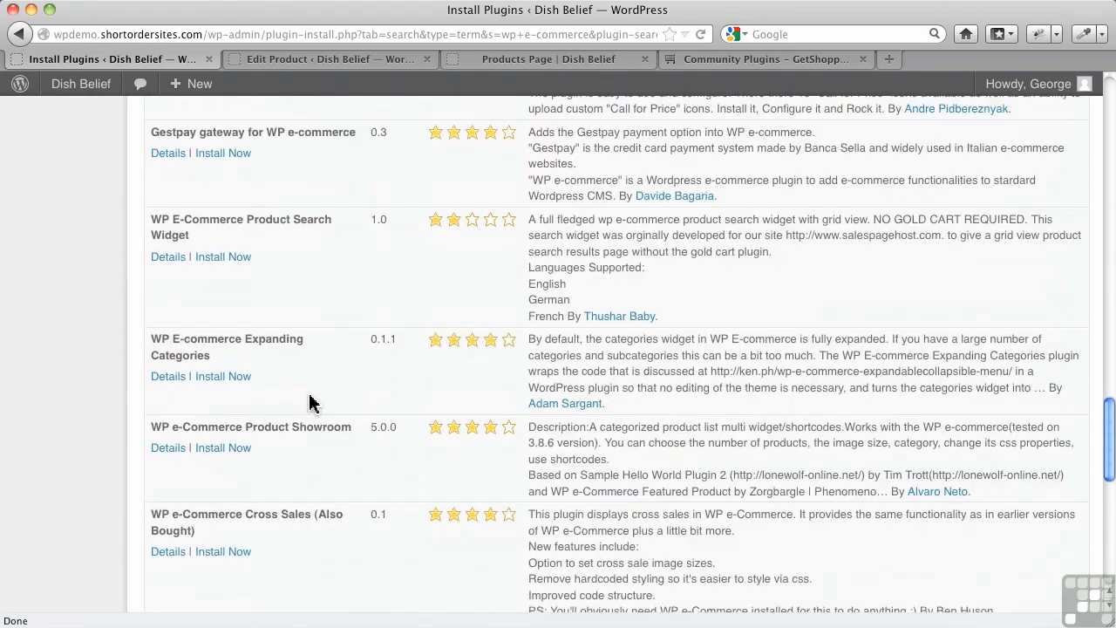
scroll(309, 401, down, 2)
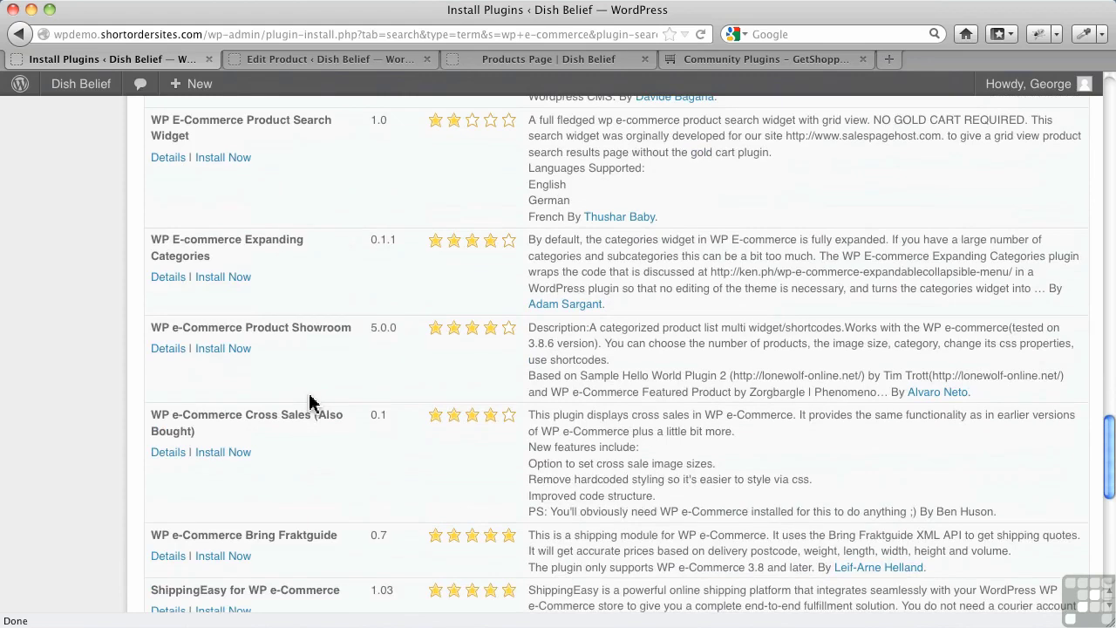
scroll(309, 401, down, 9)
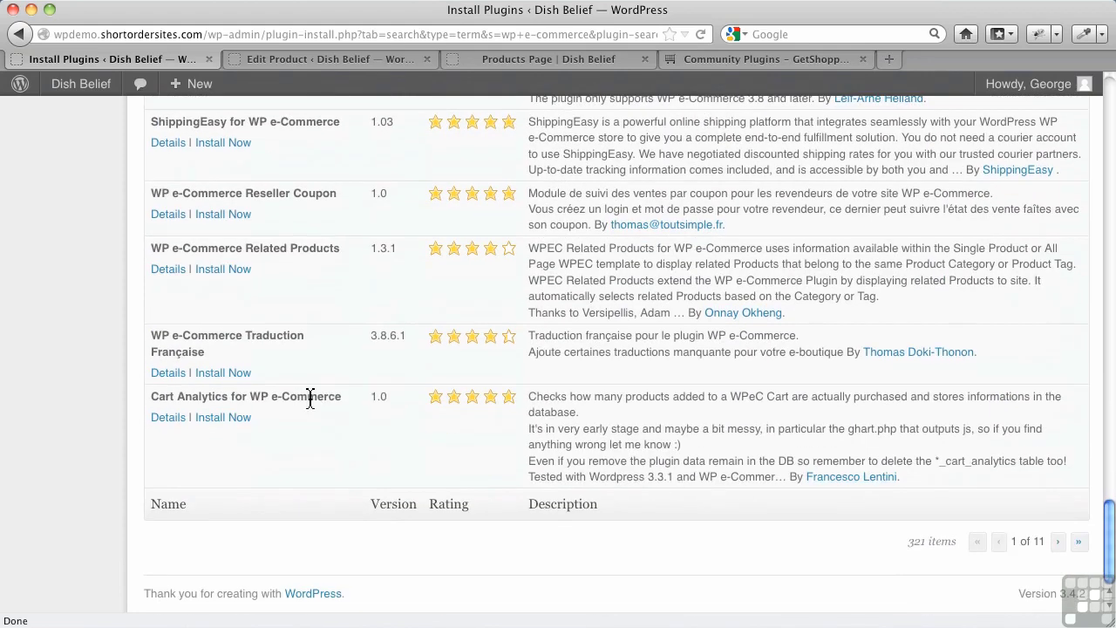
Step: Examine the second page of the "wp e-commerce" plugin results
click(1057, 542)
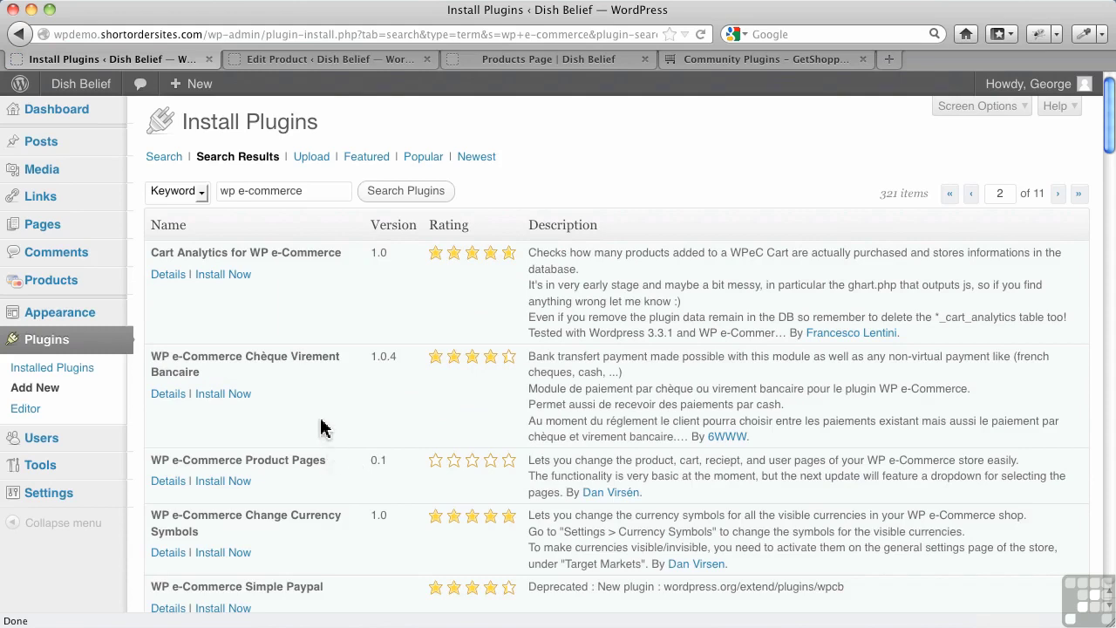
scroll(320, 422, down, 5)
scroll(320, 421, down, 20)
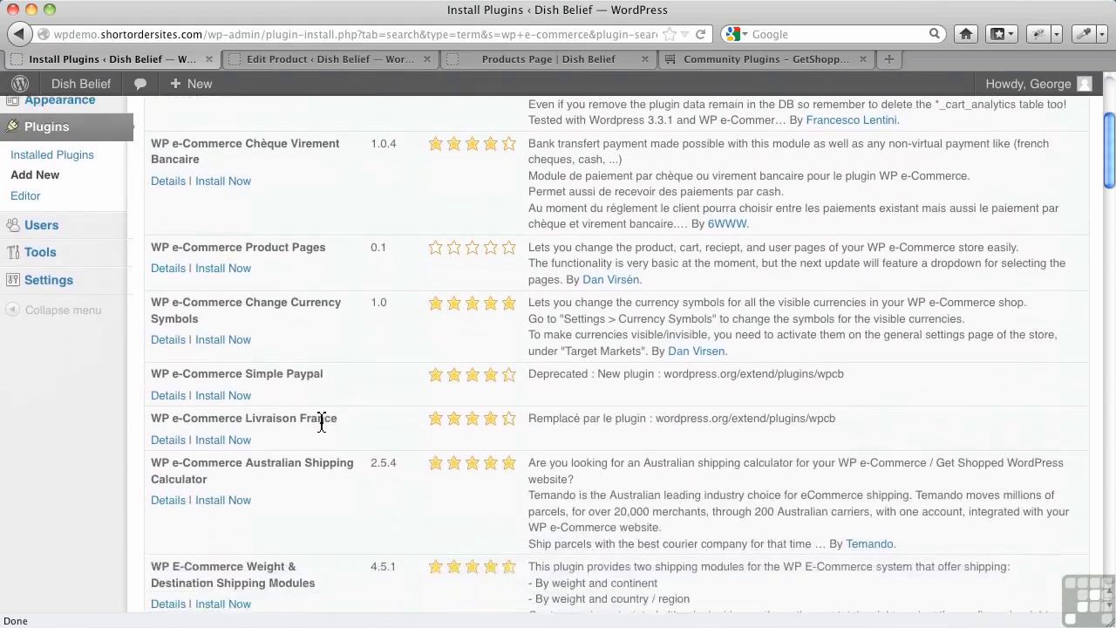
scroll(320, 422, down, 12)
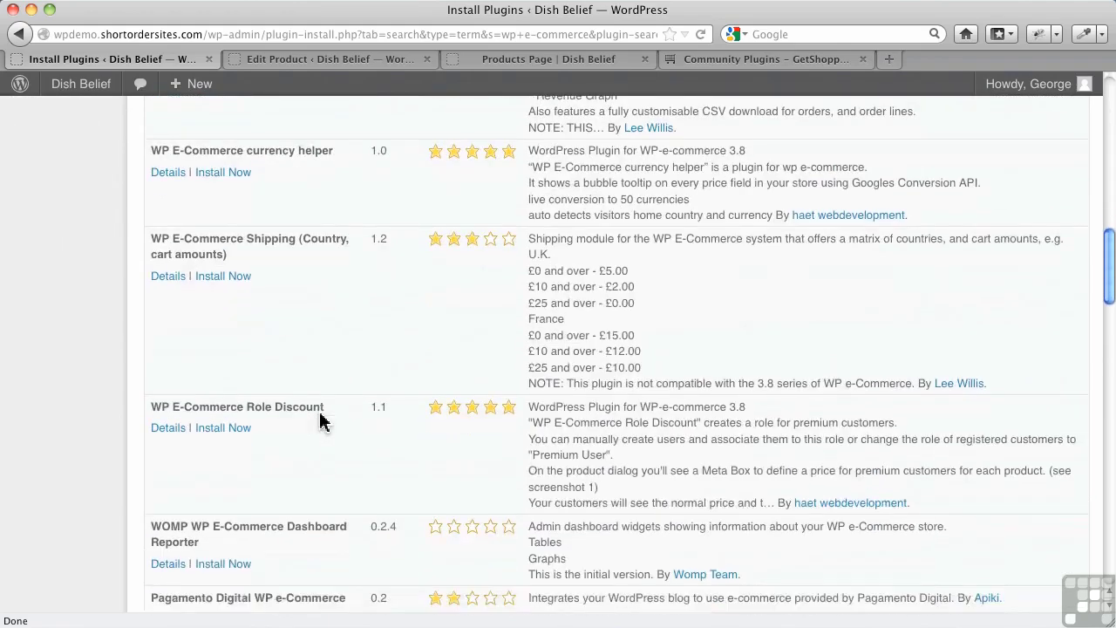
scroll(320, 422, down, 15)
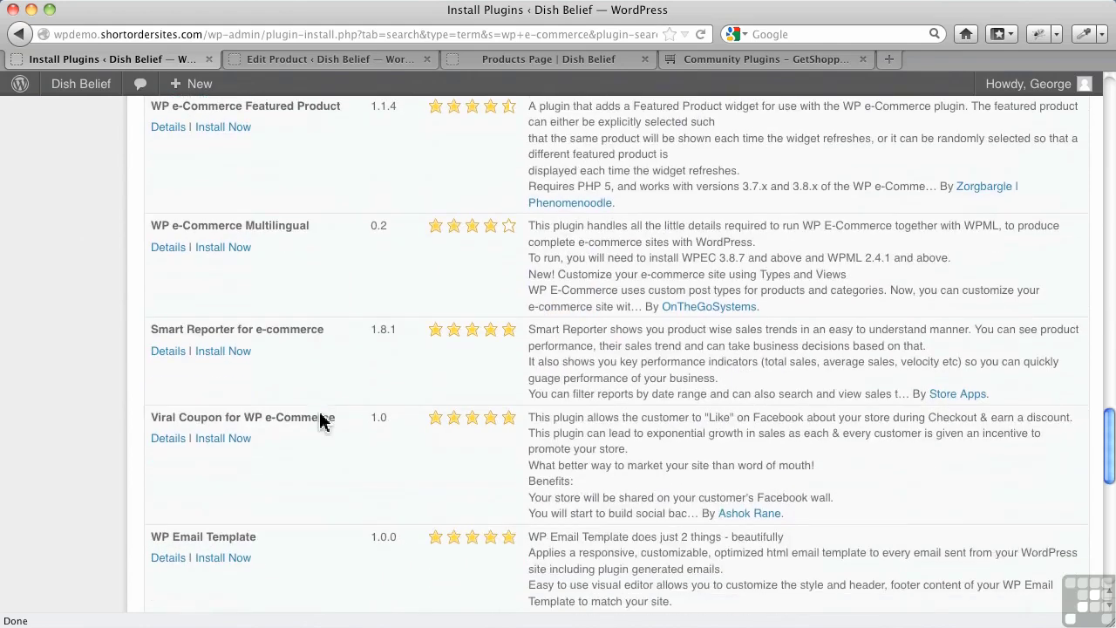
scroll(321, 416, down, 10)
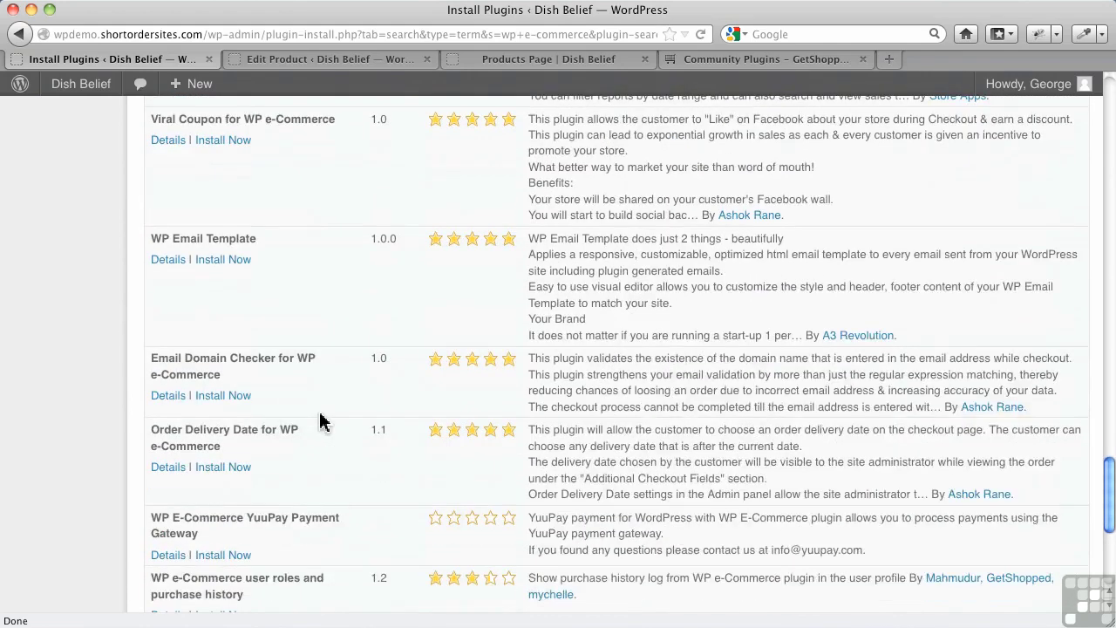
scroll(321, 416, up, 20)
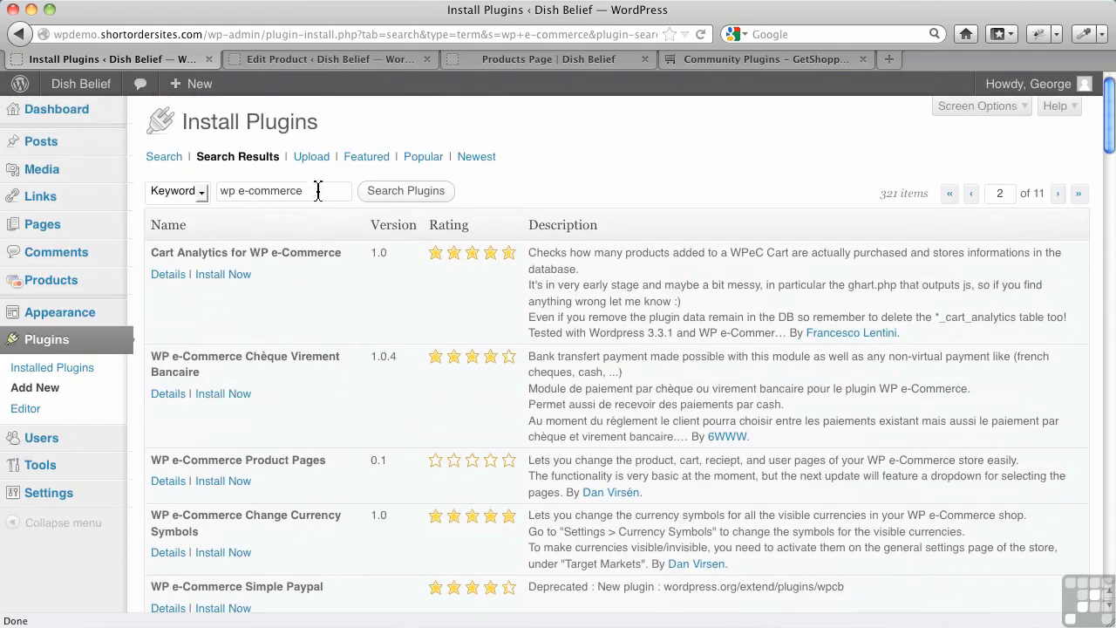
Step: Search the plugin directory for "smart manager" instead of "wp e-commerce"
triple_click(241, 188)
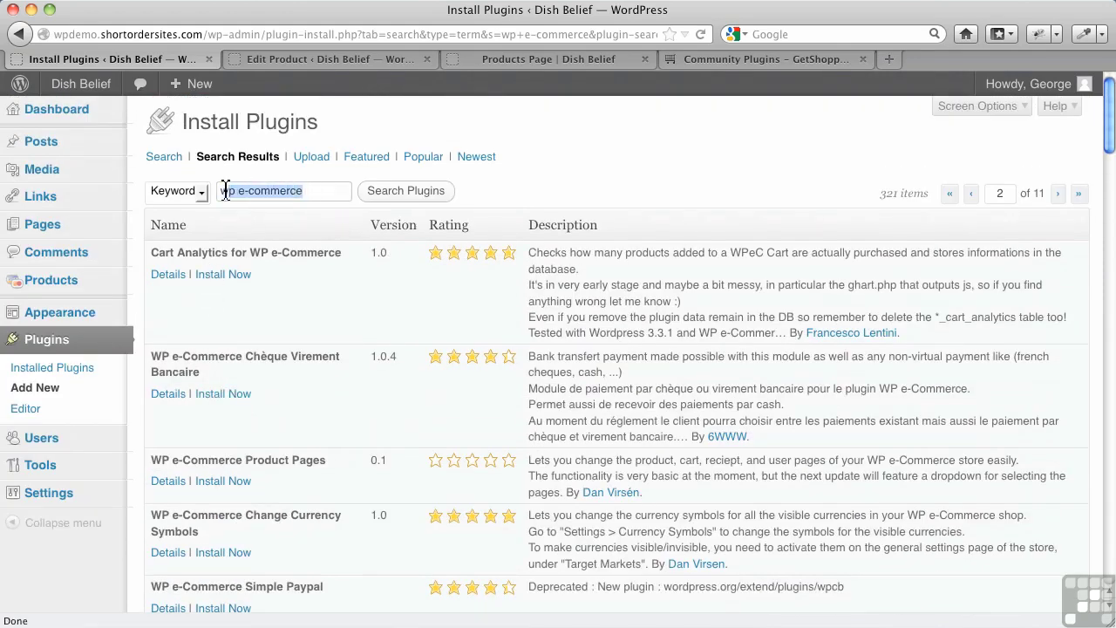
key(BackSpace)
text(smart ma)
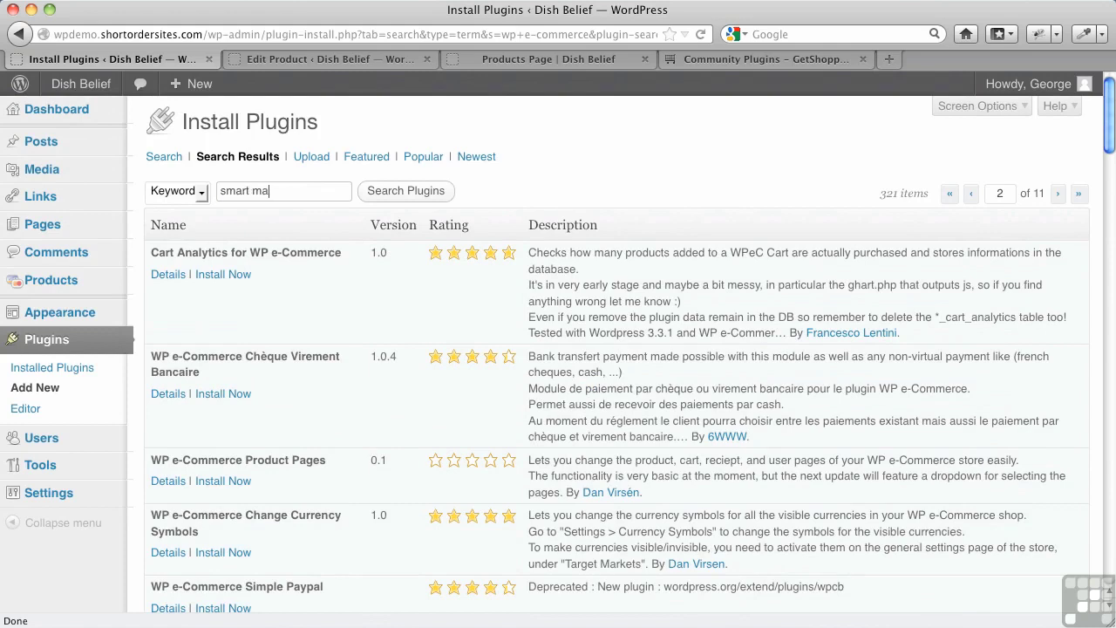
text(nager)
key(Return)
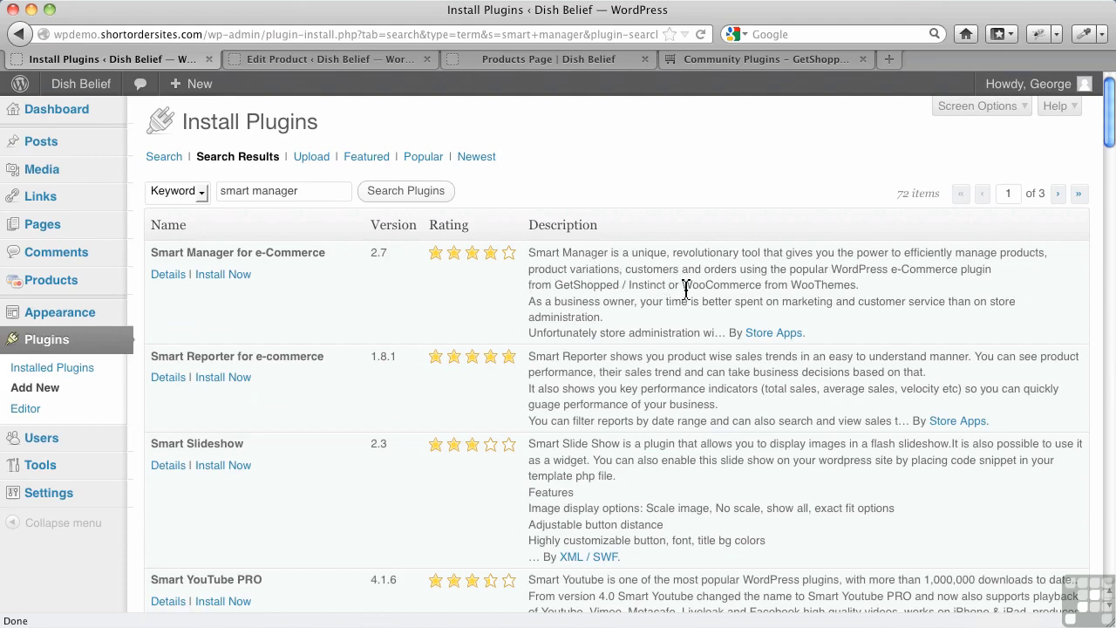
Step: Install and activate the Smart Manager for e-Commerce plugin
click(207, 275)
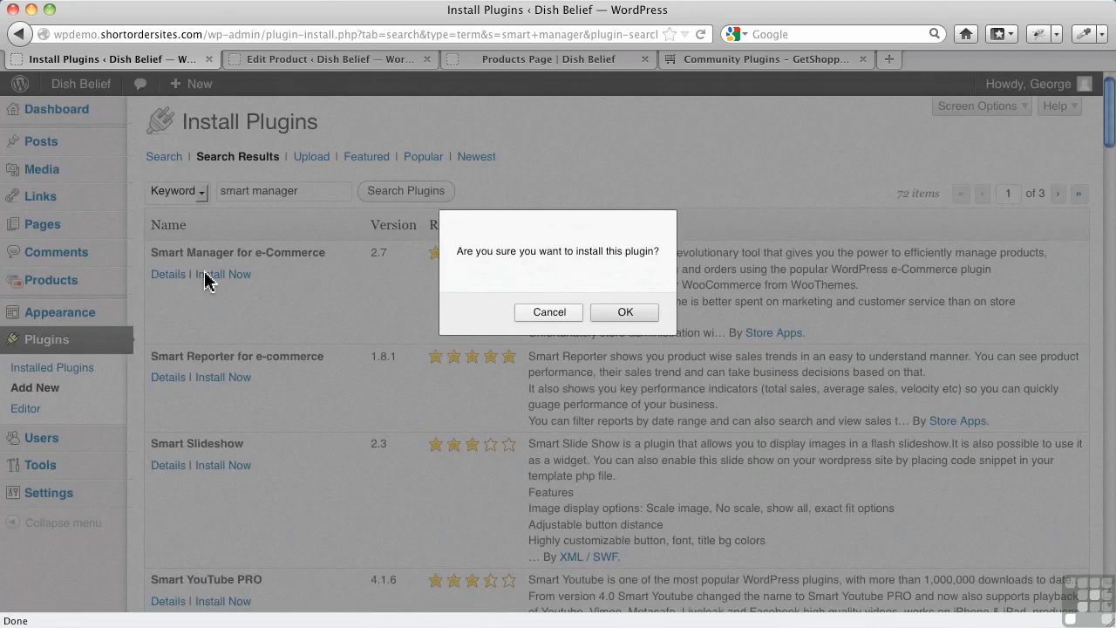
click(617, 317)
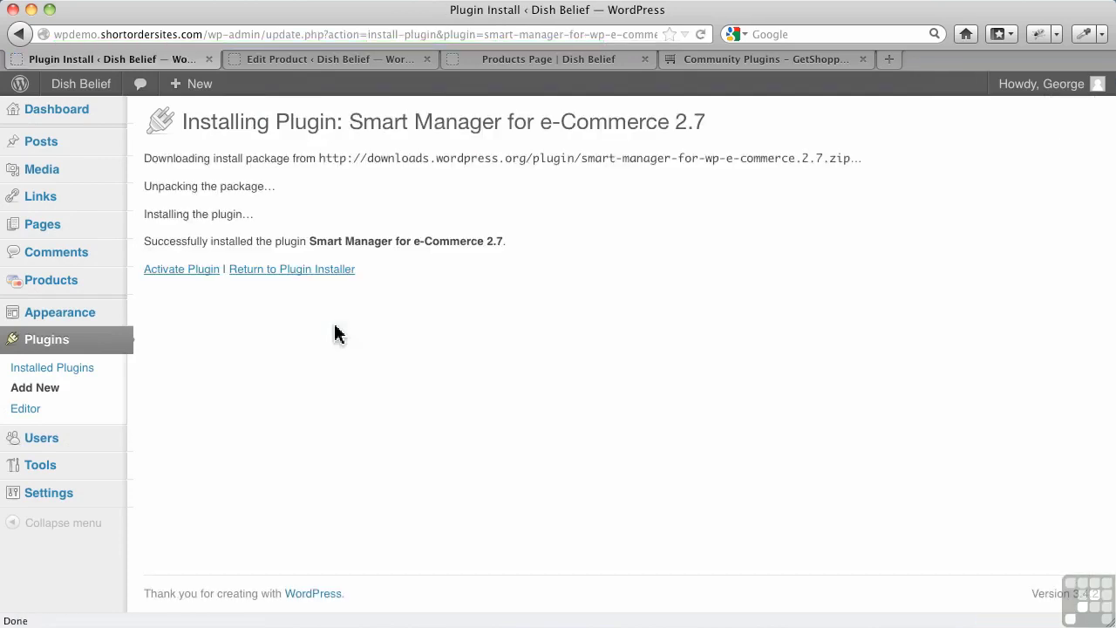
click(209, 277)
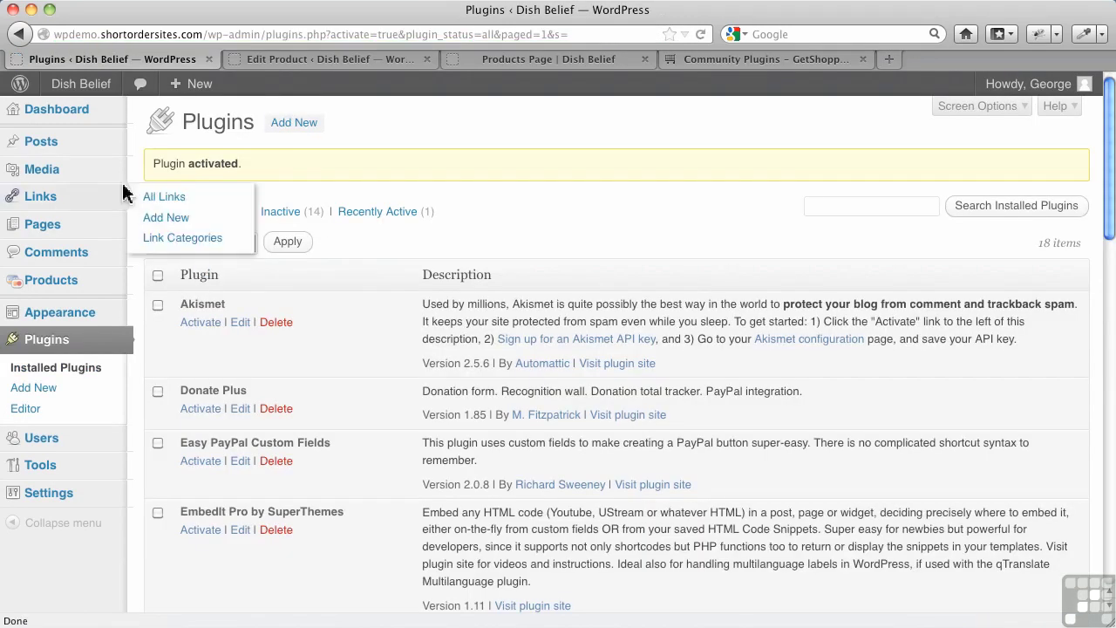
Step: Open the Smart Manager page that belongs to the store's products
mouse_move(91, 146)
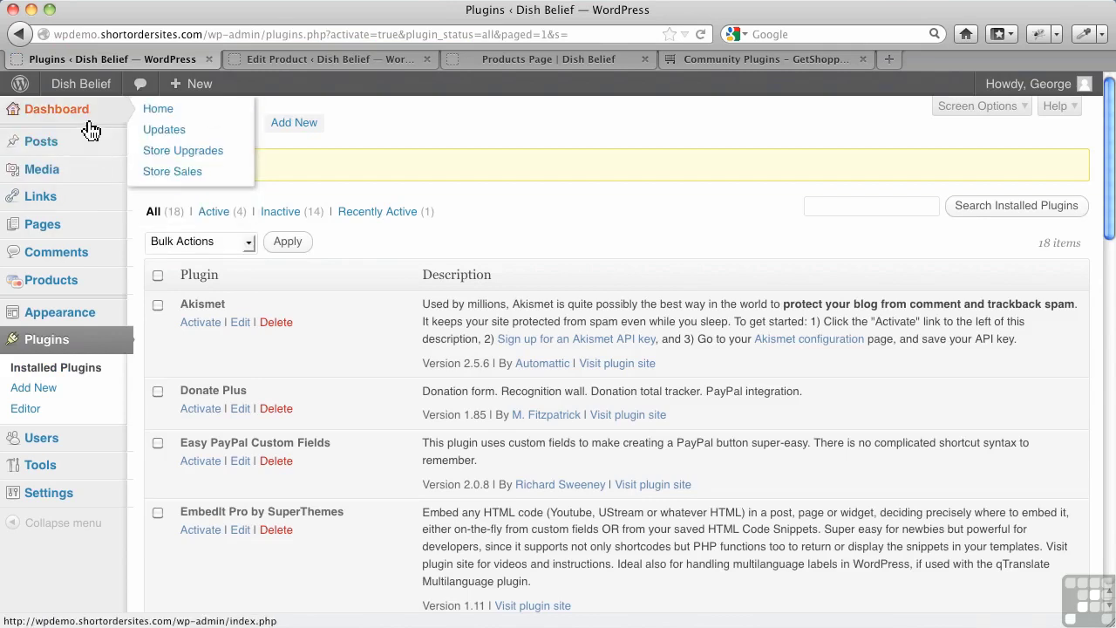
mouse_move(87, 298)
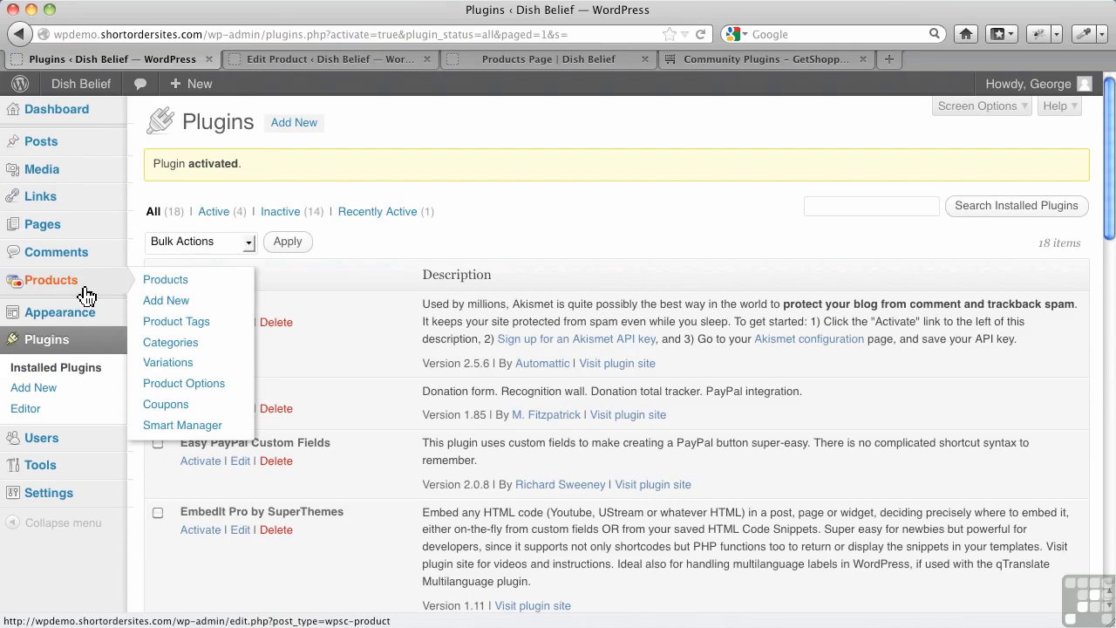
click(205, 430)
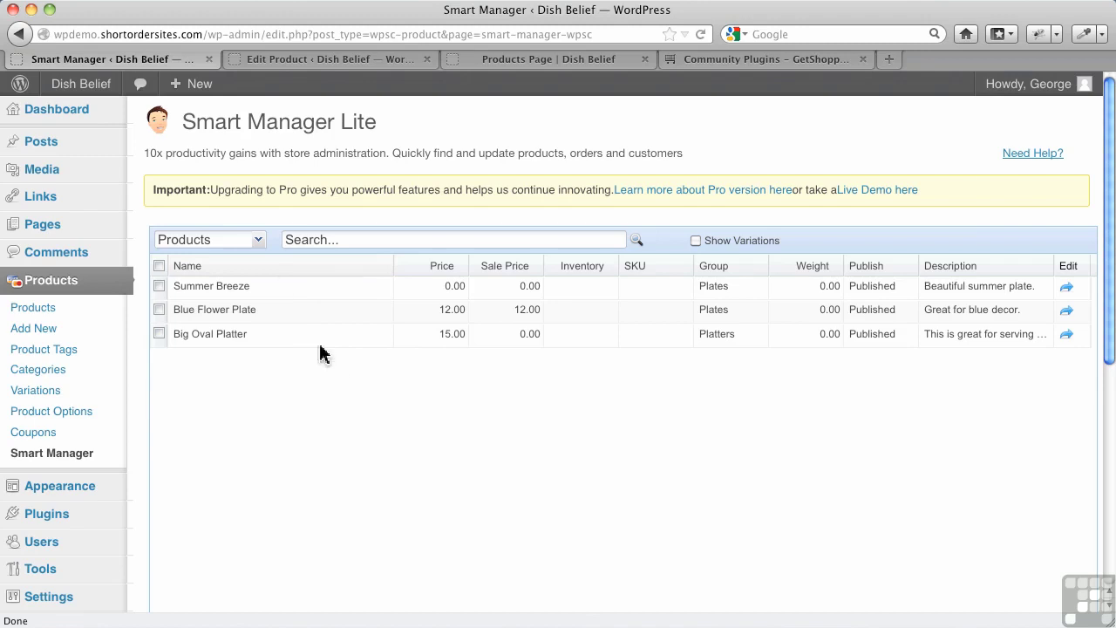
Step: View the store's customers and orders in Smart Manager, recheck the customer list, and return to the products list
click(259, 239)
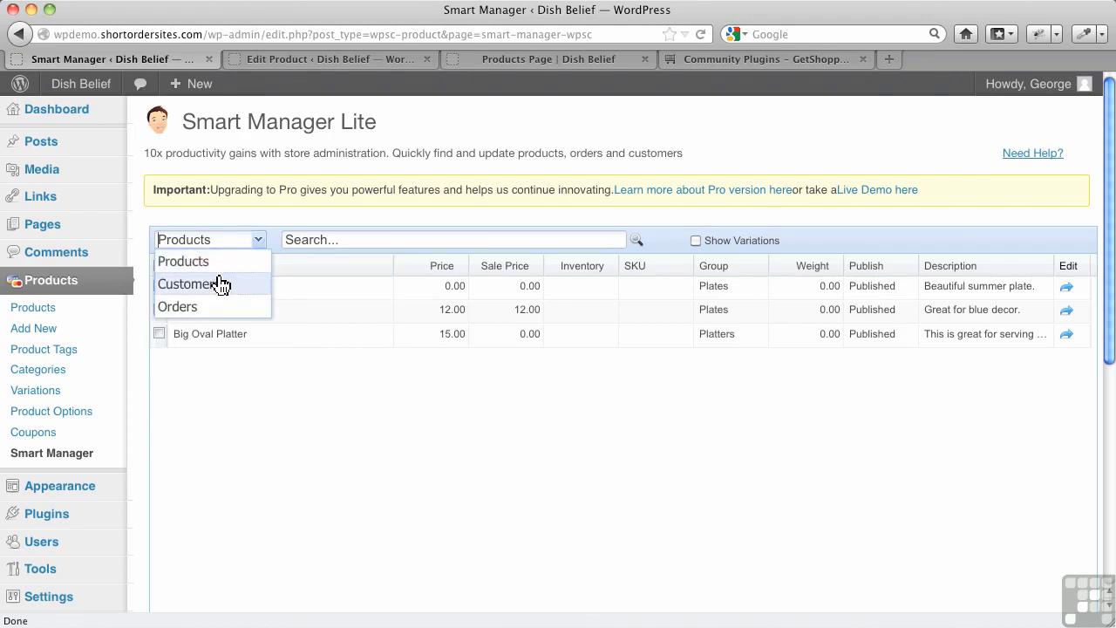
click(219, 283)
click(256, 242)
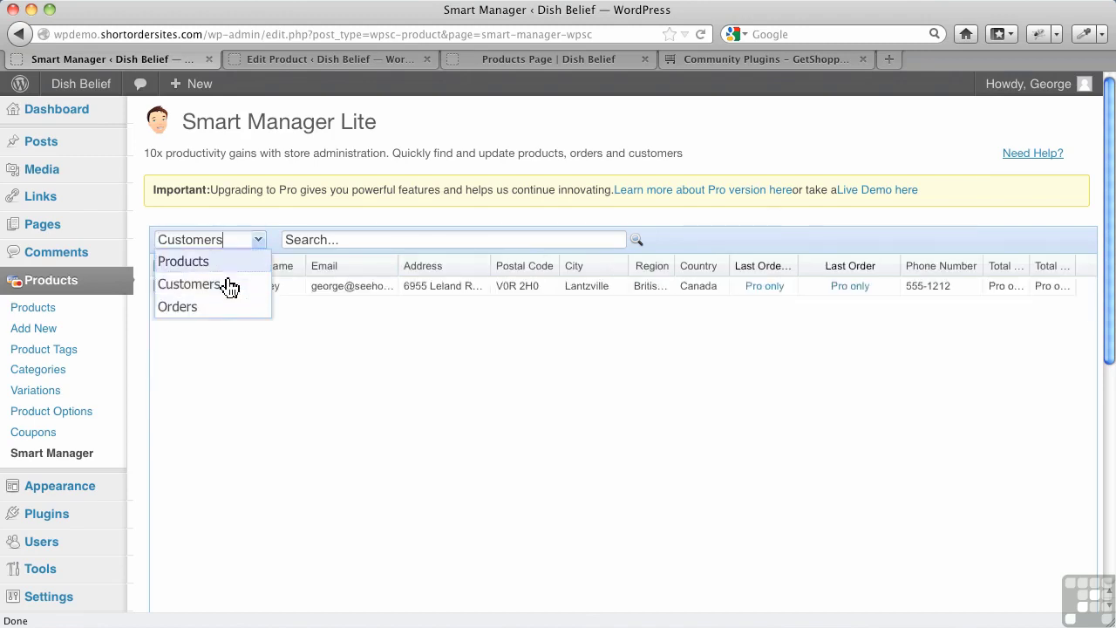
click(212, 311)
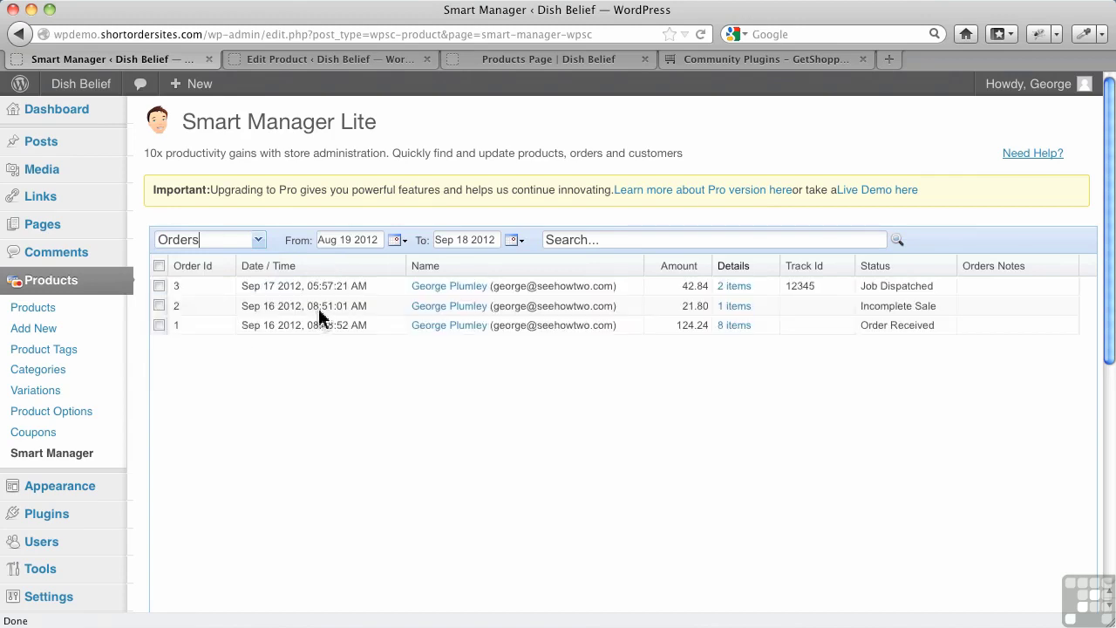
click(253, 243)
click(228, 285)
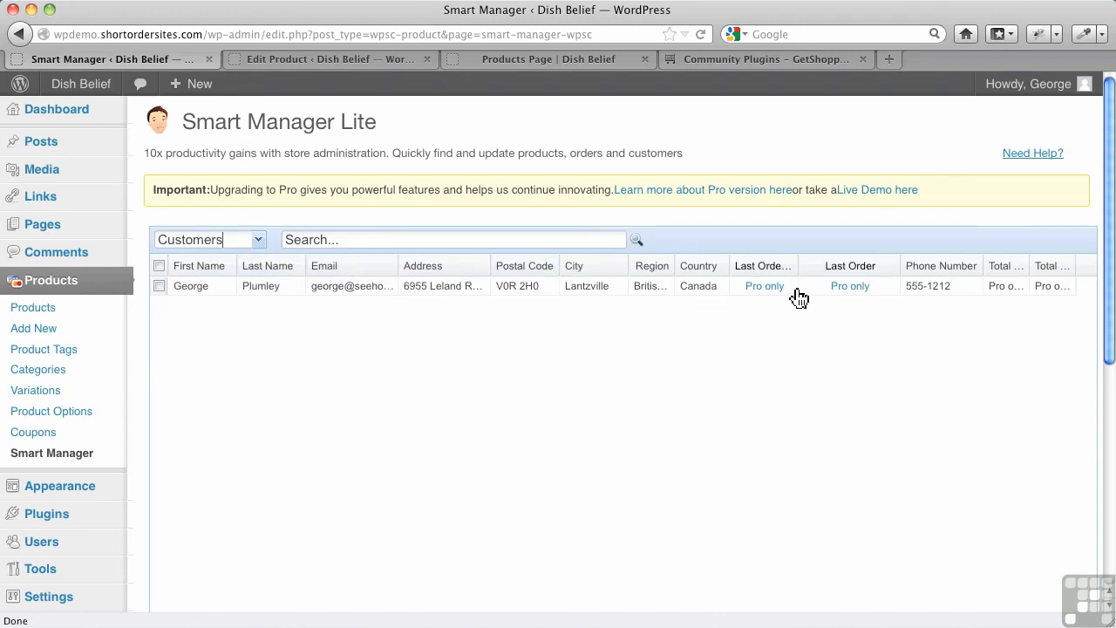
click(258, 246)
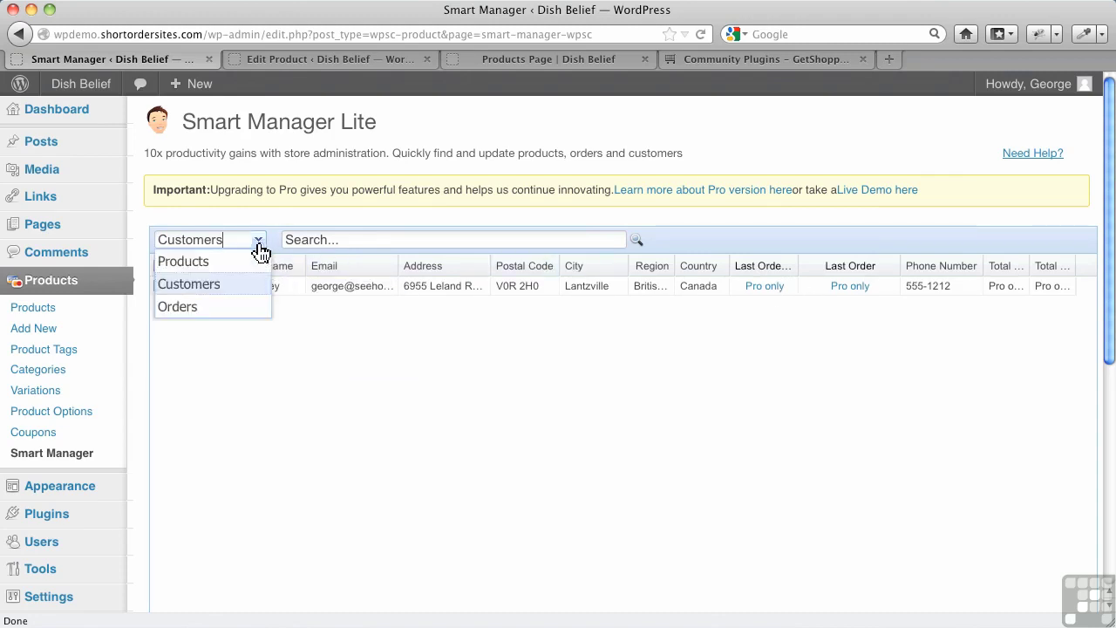
click(237, 265)
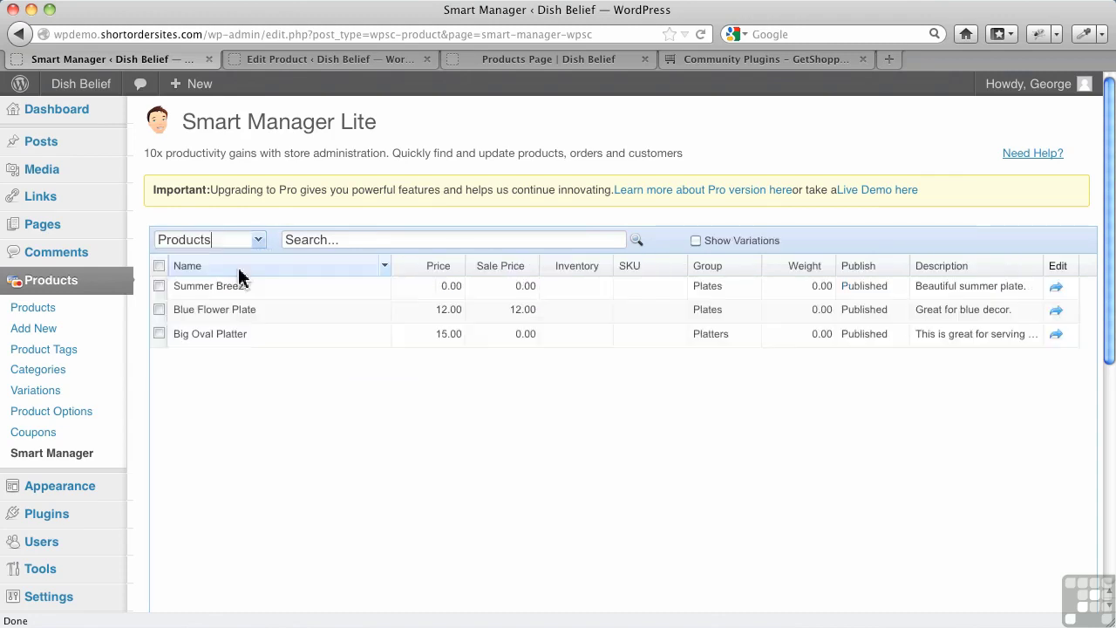
Step: Open the Blue Flower Plate product's details from the grid, widen the details window, review all its settings and close it
click(1064, 316)
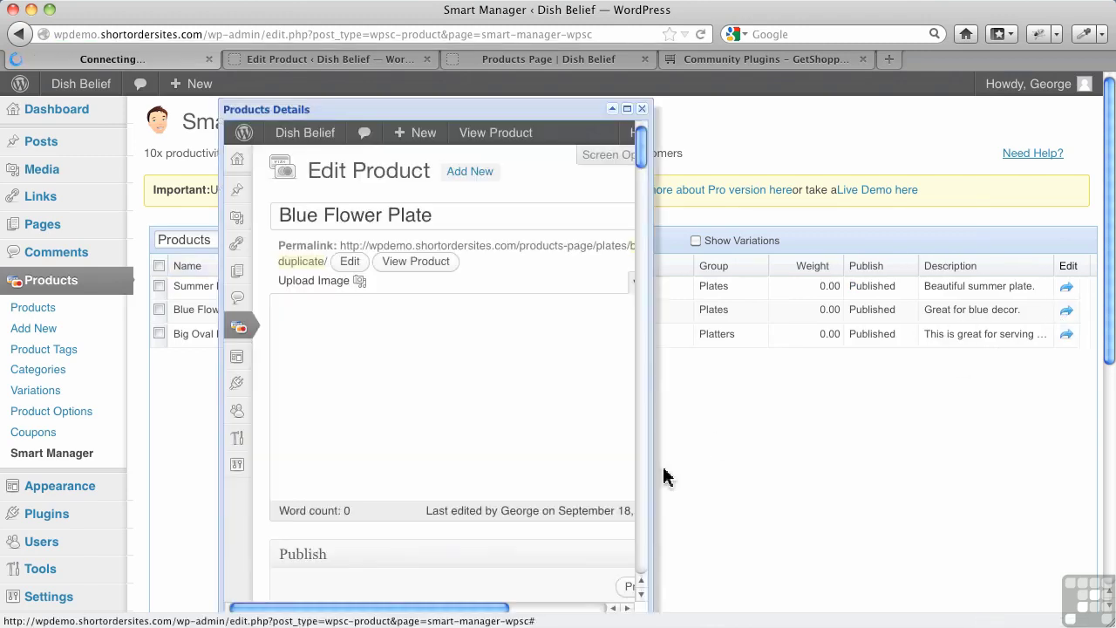
drag(654, 465, 729, 465)
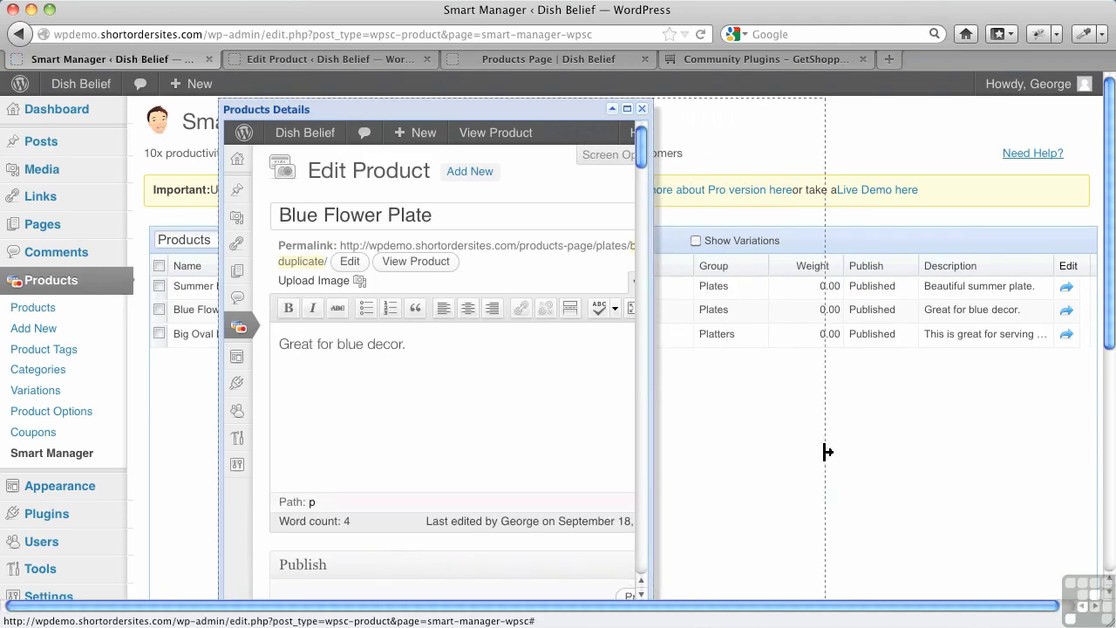
drag(828, 452, 827, 452)
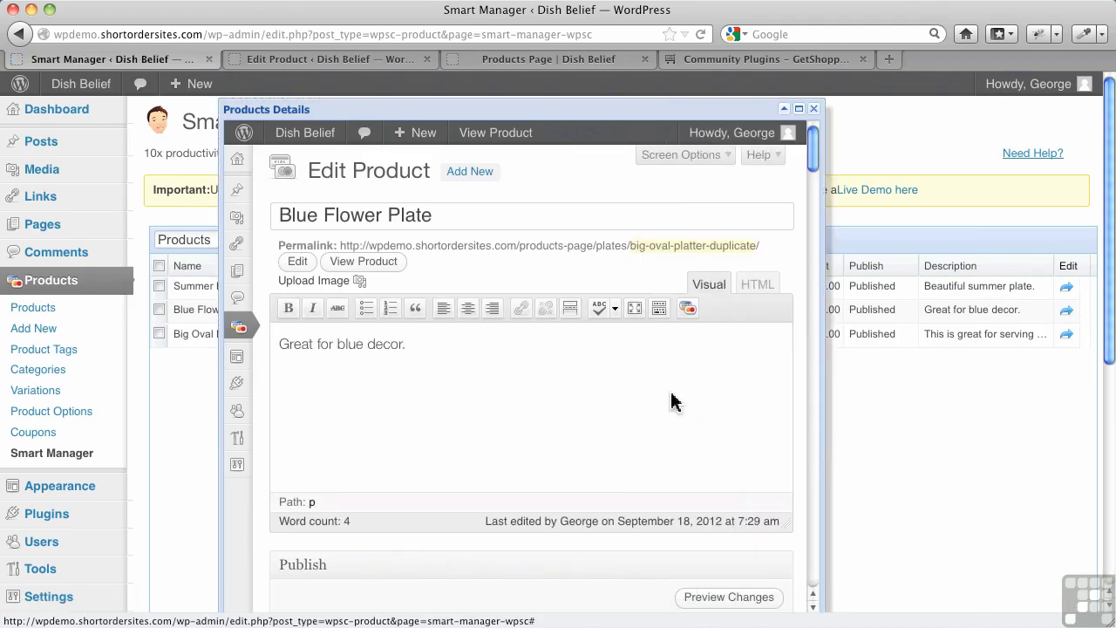
scroll(650, 366, down, 10)
scroll(657, 359, down, 20)
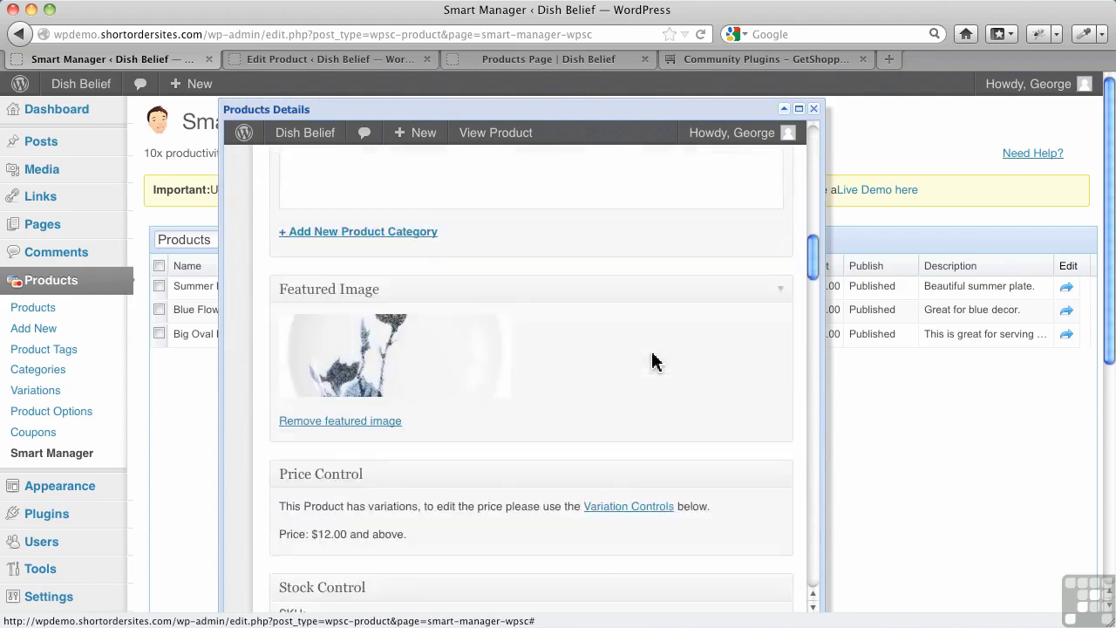
scroll(645, 371, down, 5)
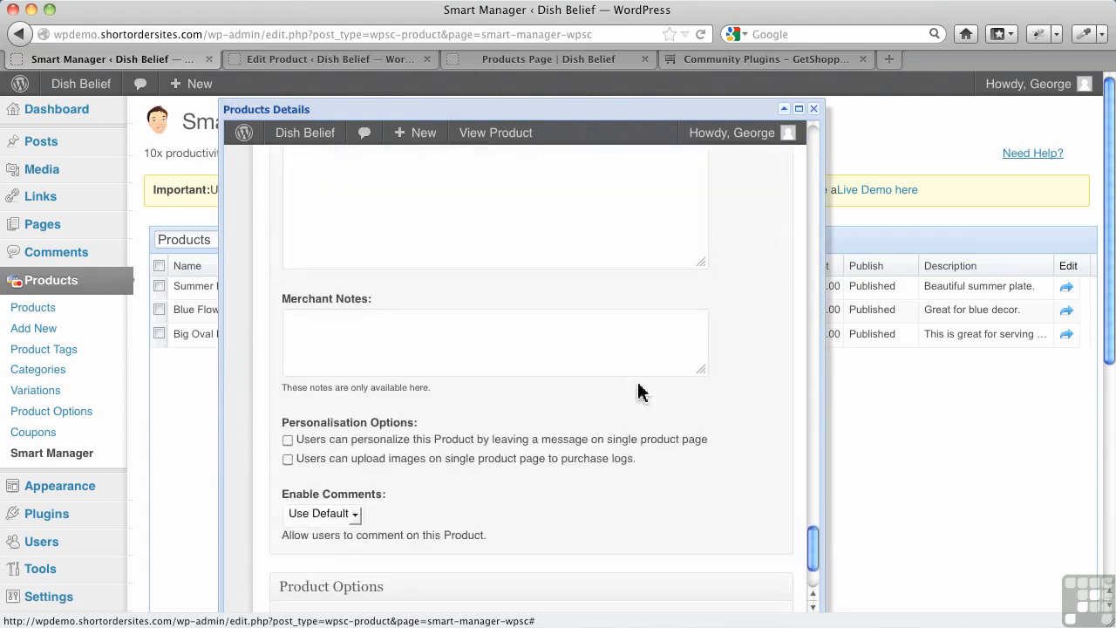
scroll(640, 388, up, 20)
scroll(638, 390, up, 15)
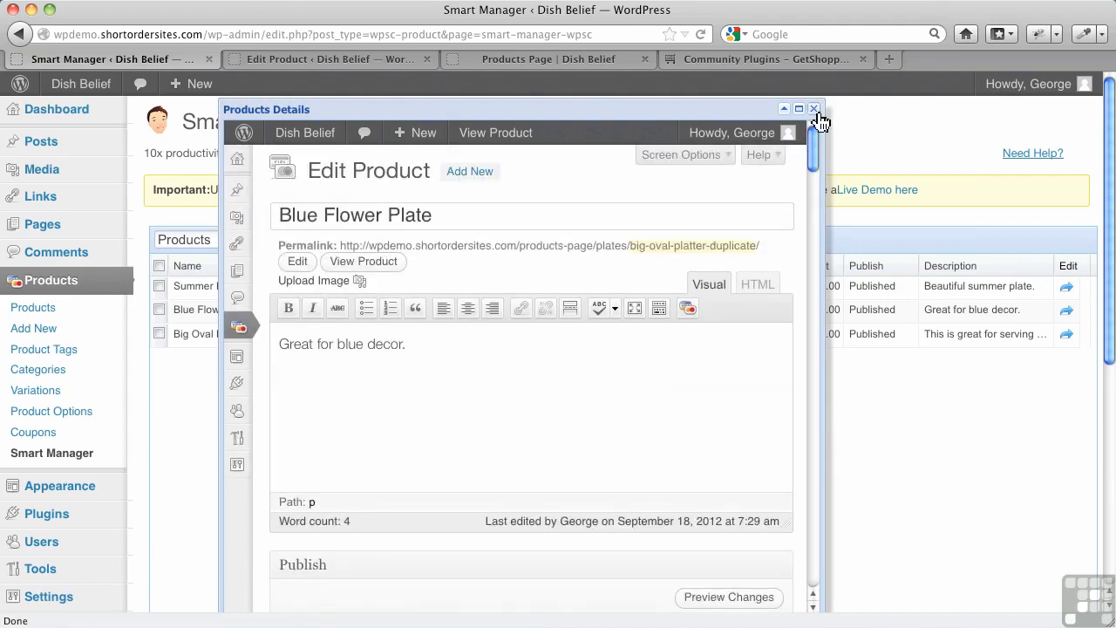
click(814, 109)
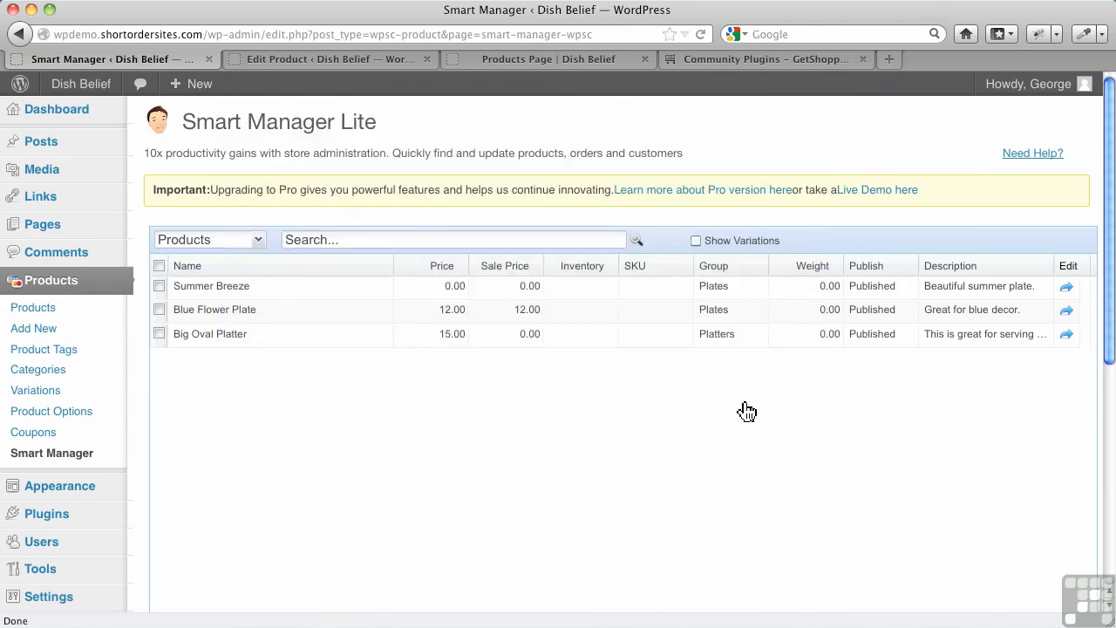